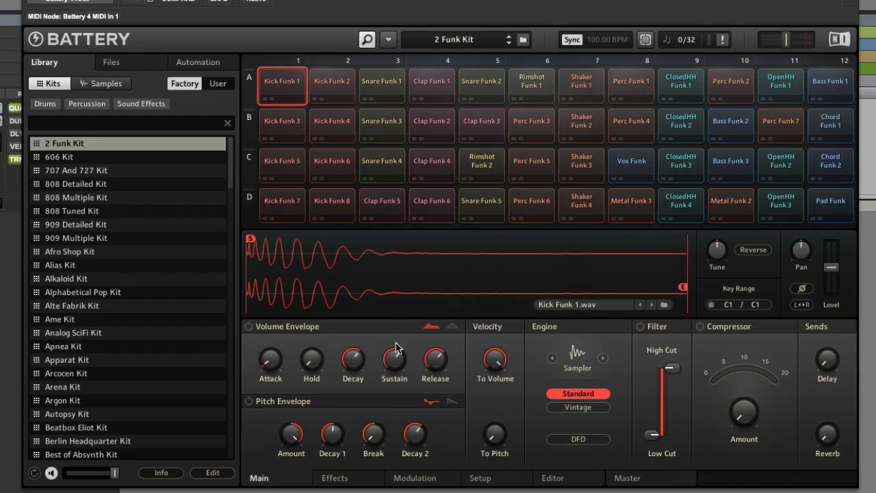
Step: Look through the Effects, Modulation, Setup, Editor and Master pages of the 2 Funk Kit, returning to Main
click(334, 479)
click(414, 478)
click(499, 482)
click(553, 479)
click(626, 478)
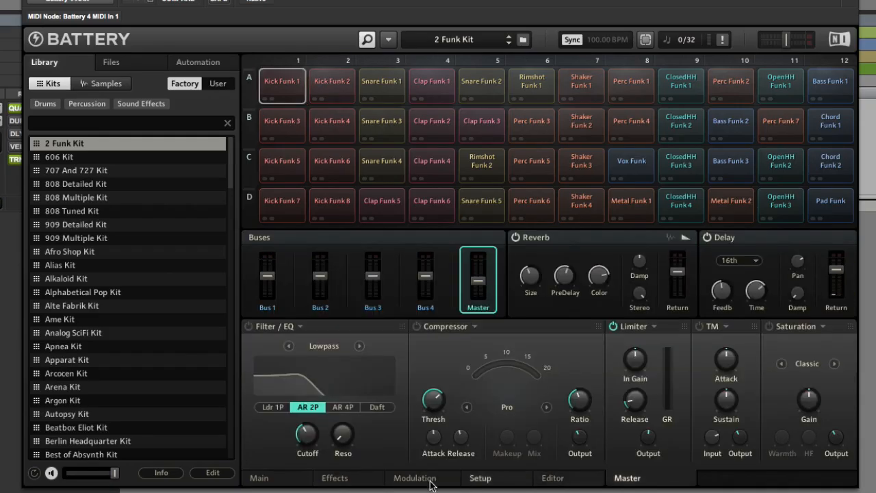
click(284, 483)
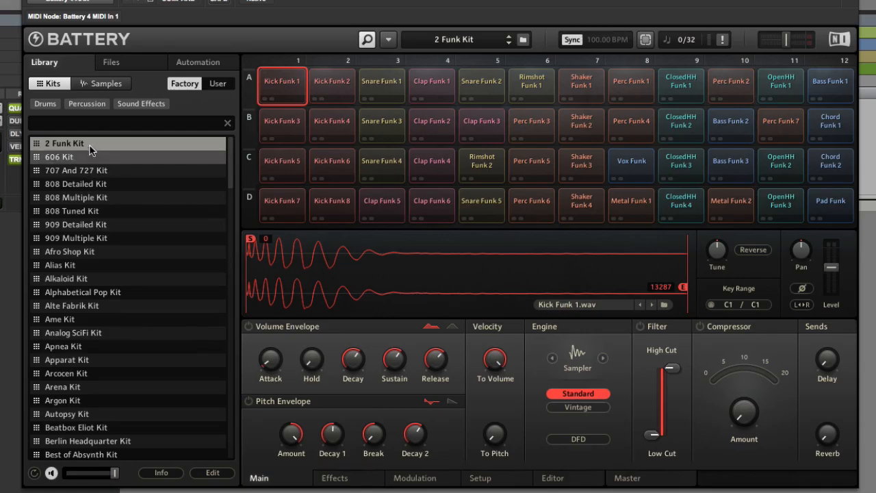
Step: Show the factory samples and filter them in turn by Ambience, Analog FX, Blip & Blop and Buzz
click(89, 84)
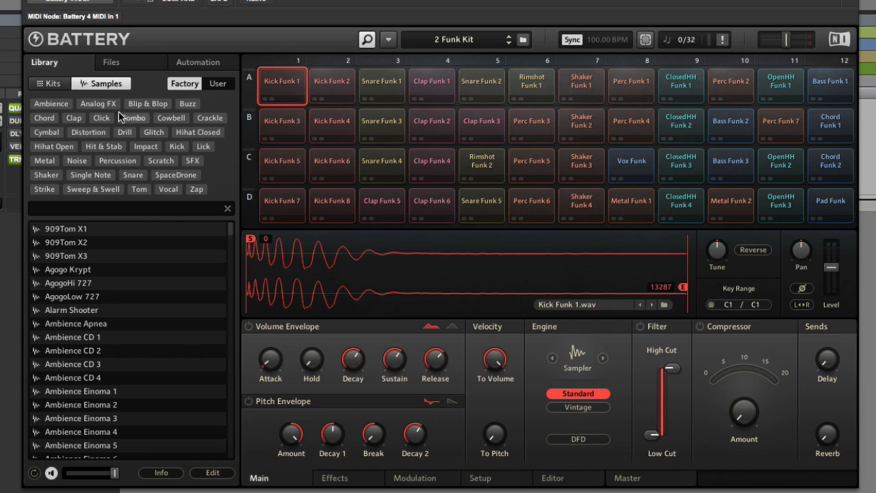
click(51, 104)
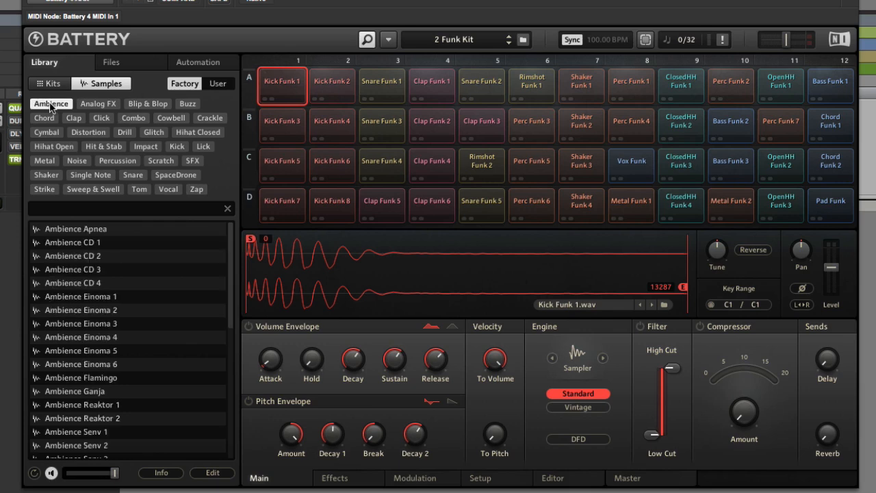
click(98, 103)
click(148, 104)
click(186, 105)
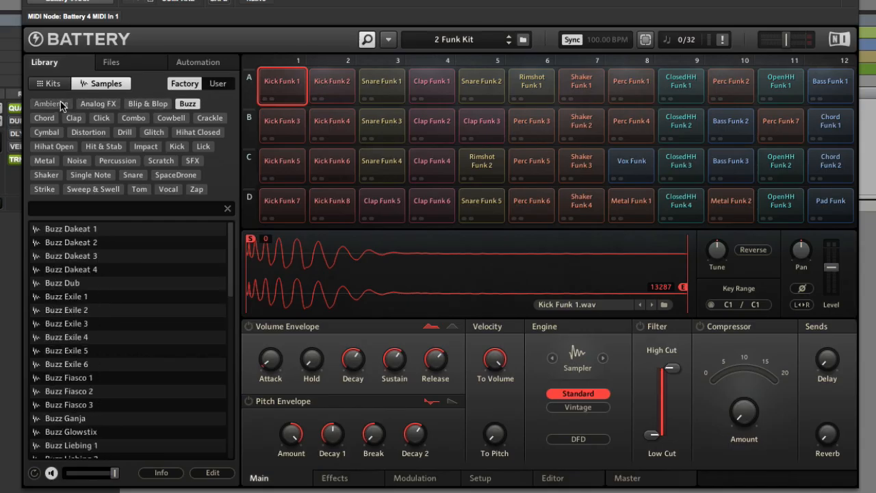
Step: Browse the samples filtered by Ambience, Cowbell, Combo, Click, Clap and Chord in turn, ending on Ambience
click(62, 105)
click(169, 118)
click(134, 117)
click(102, 118)
click(74, 118)
click(44, 117)
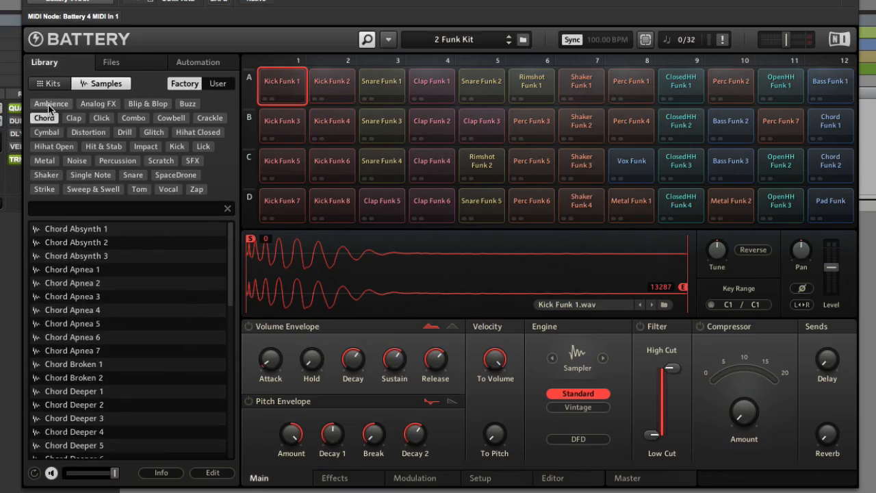
click(49, 104)
Step: Search the sample library for "kick" and remove the Ambience filter
click(63, 209)
text(ki)
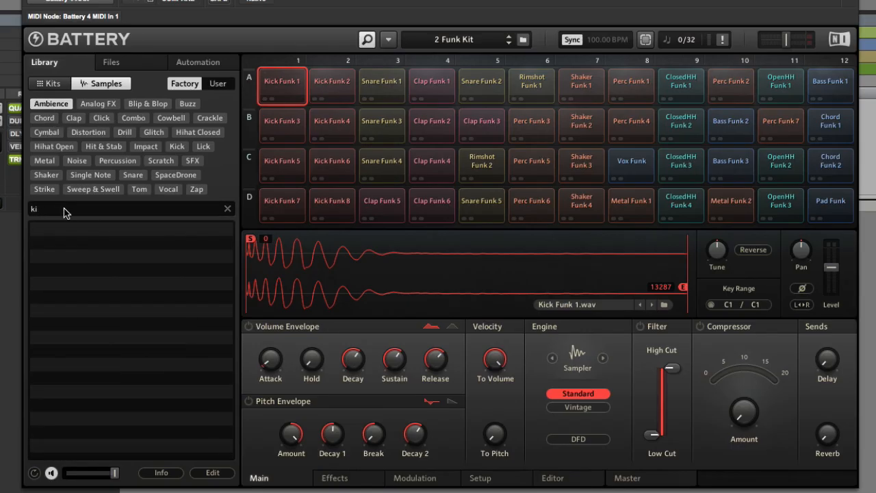
text(kk)
click(51, 103)
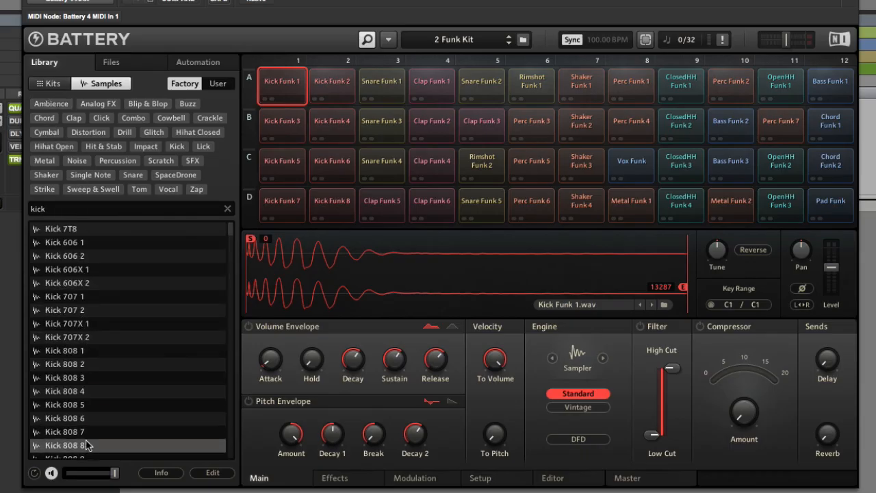
Step: Audition several kick samples from the 606, 707 and 808 series, ending on Kick 606 2
click(72, 323)
click(68, 308)
click(67, 270)
click(73, 375)
click(78, 416)
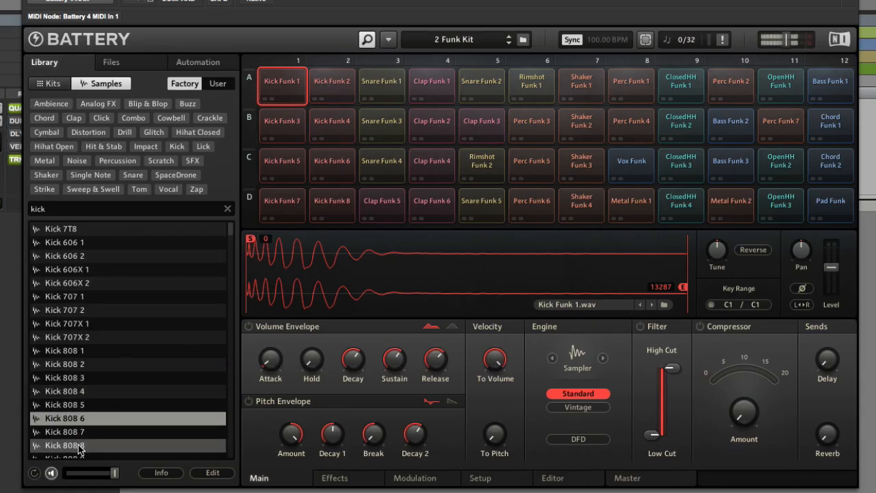
click(77, 432)
click(62, 256)
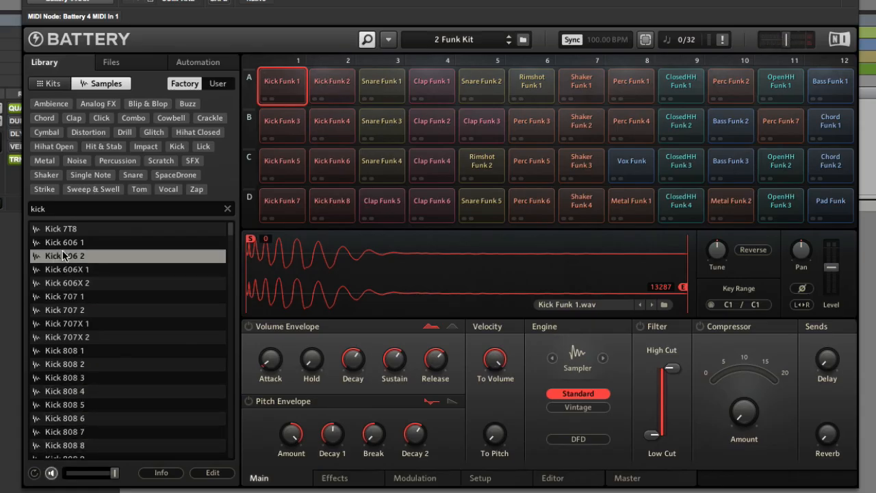
Step: Switch the library back to kits and move the plug-in window aside to uncover the MIDI track's real-time properties
click(48, 85)
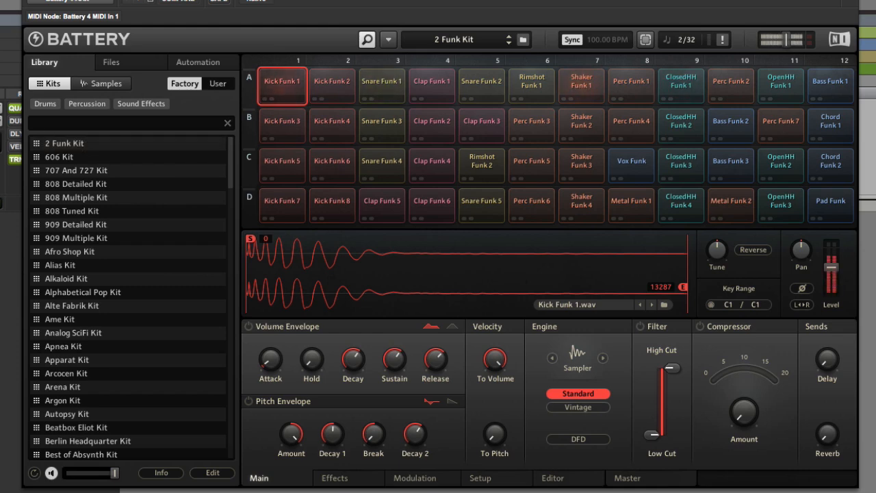
key(space)
drag(328, 2, 467, 0)
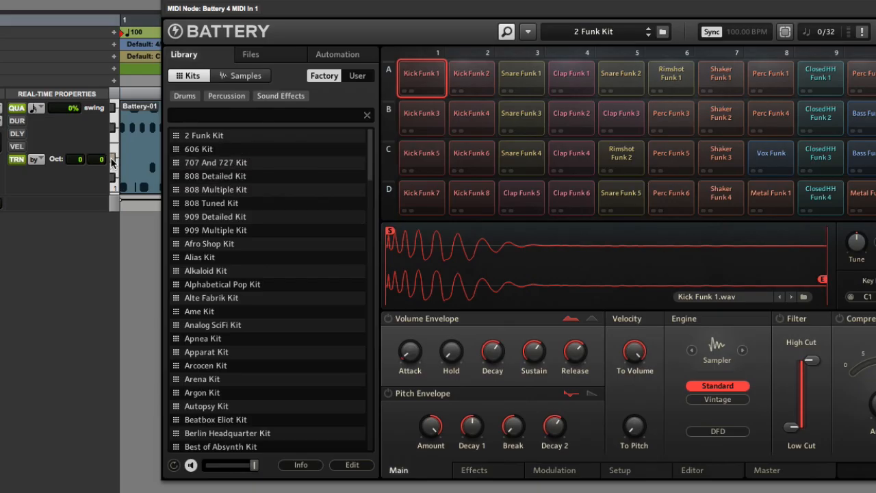
Step: Raise the track's real-time transposition three times by one octave to try the pattern on the lower cell rows
click(80, 160)
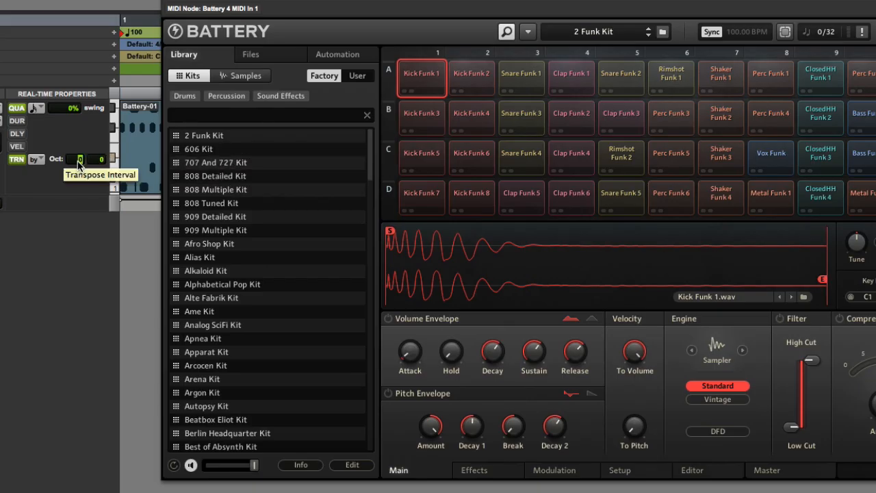
key(Up)
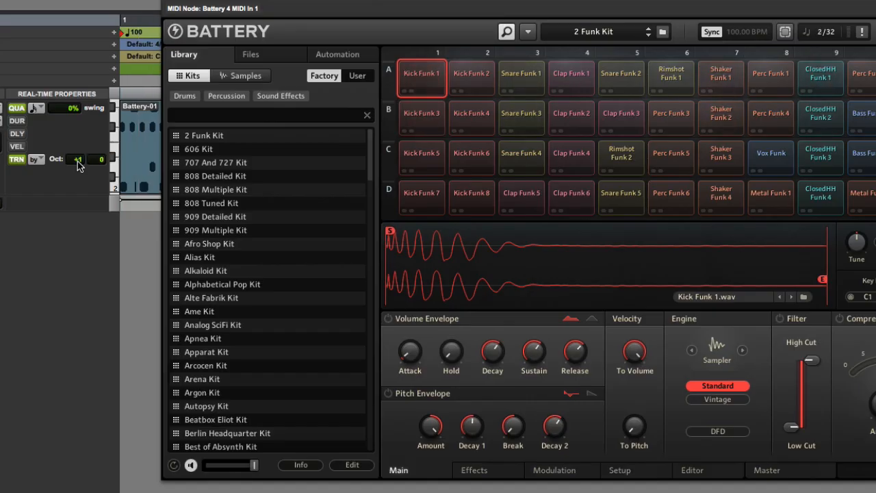
click(78, 162)
key(Up)
key(Return)
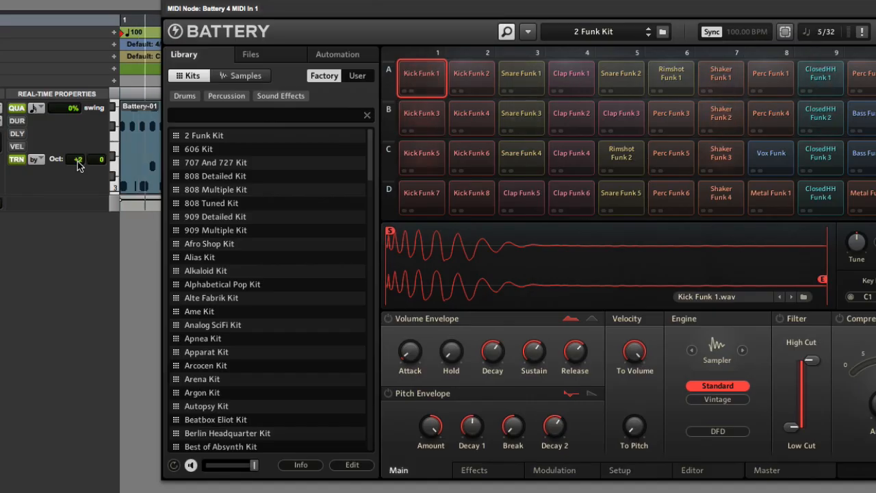
click(78, 162)
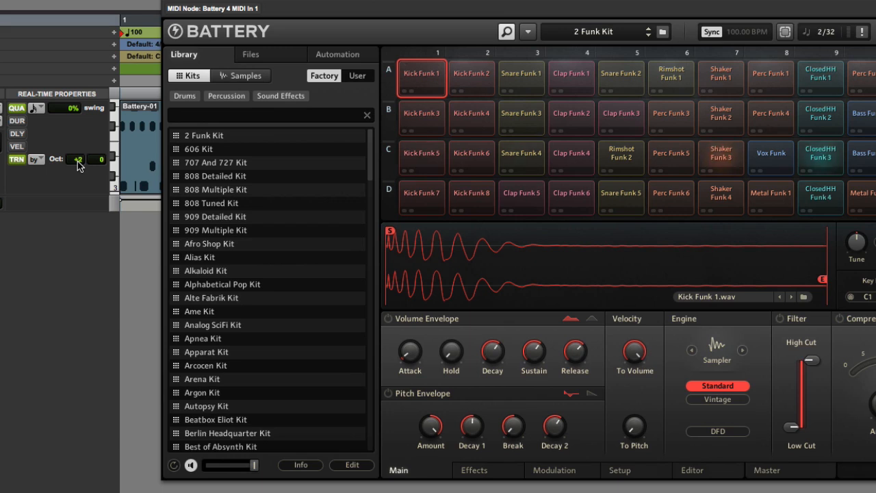
key(Up)
key(Return)
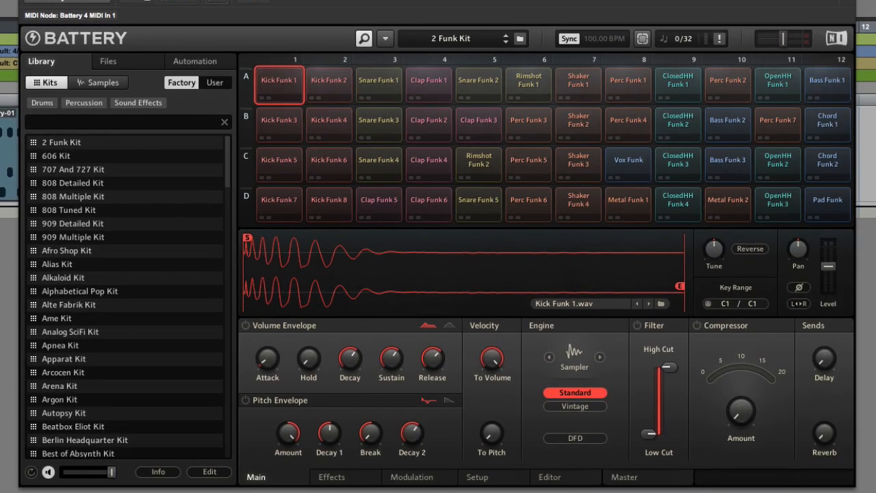
Step: Audition the kicks in rows C and D and move Kick Funk 7 into cell A1
click(266, 161)
click(280, 200)
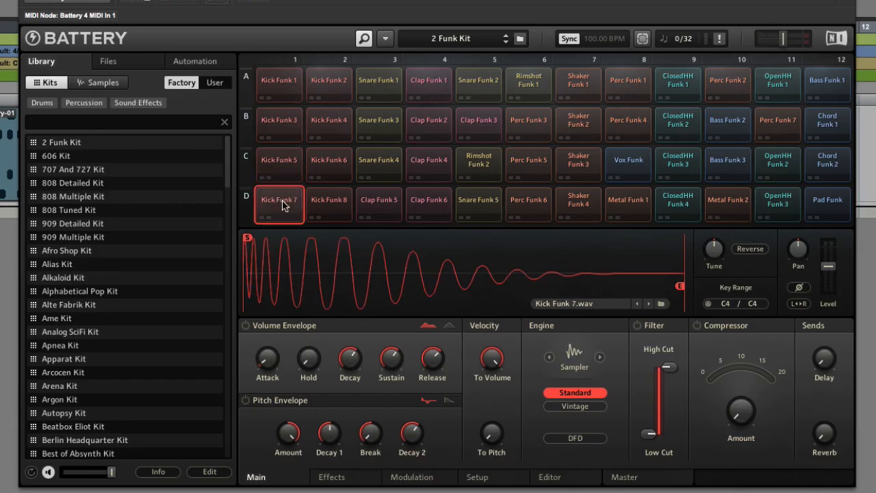
drag(280, 203, 276, 94)
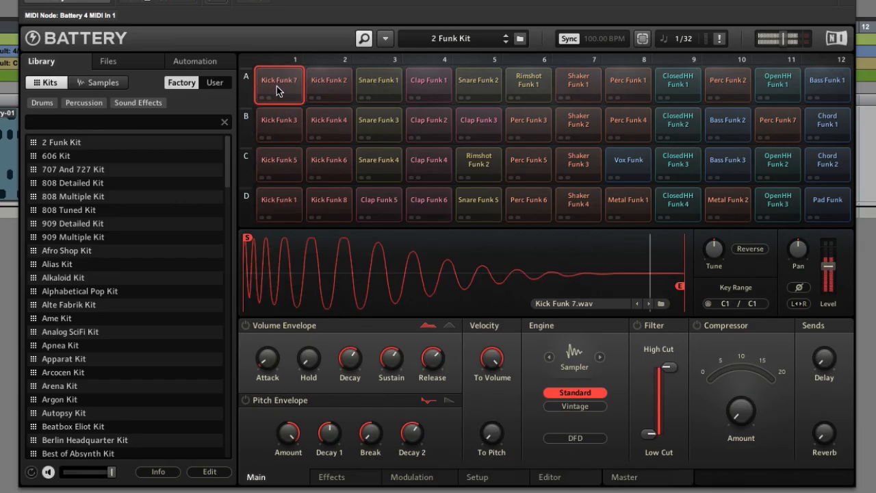
Step: Audition and compare the Snare Funk 1, Snare Funk 3 and Snare Funk 4 cells
click(368, 126)
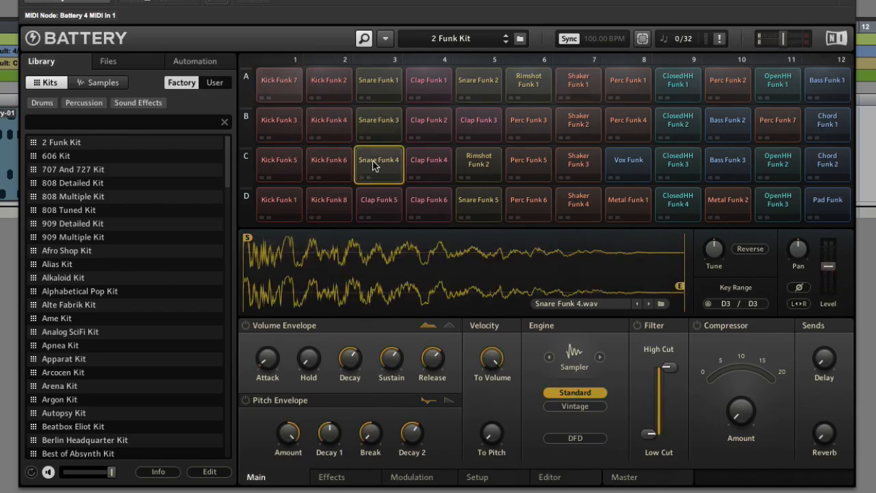
click(379, 89)
click(378, 119)
click(380, 159)
click(380, 127)
click(381, 88)
click(382, 117)
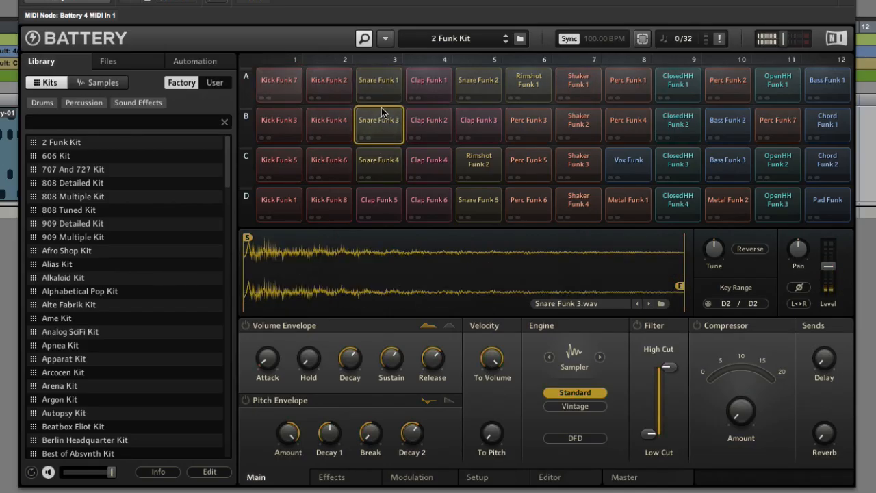
click(380, 91)
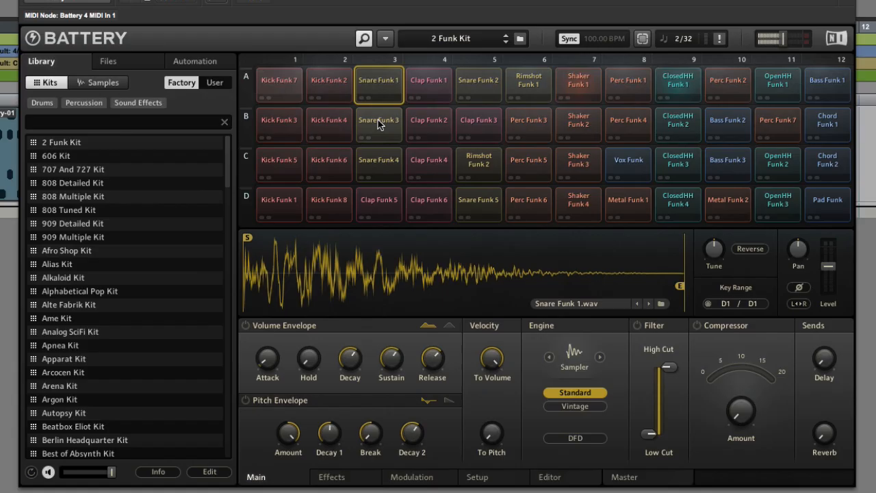
click(379, 124)
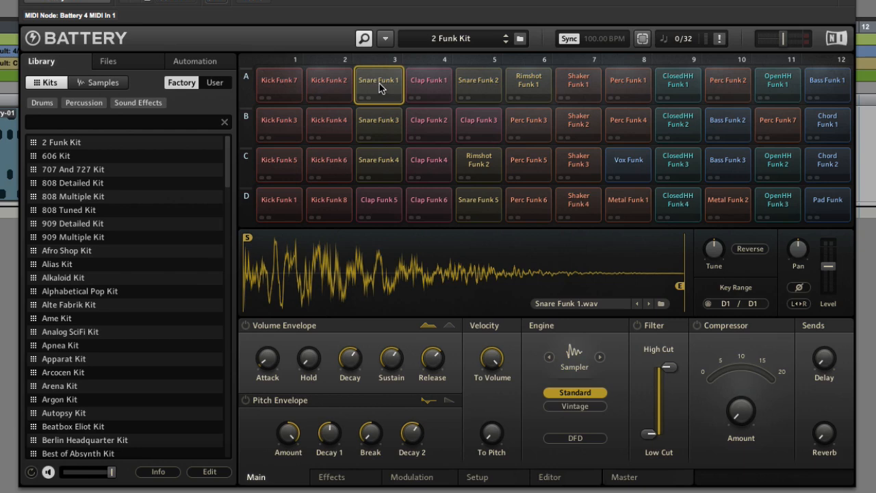
Step: Add the library sample Snare Funk 2 as a second layer of the Snare Funk 1 cell and tune the first layer to about 1.7 semitones
click(551, 477)
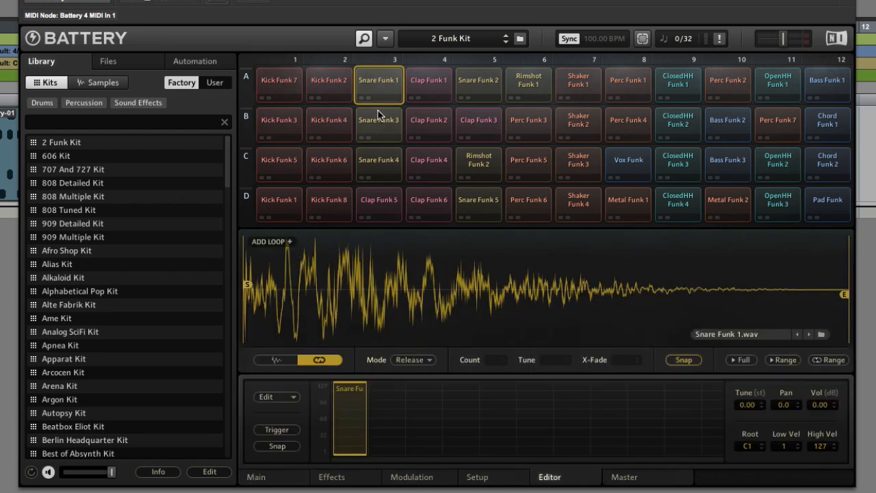
click(92, 83)
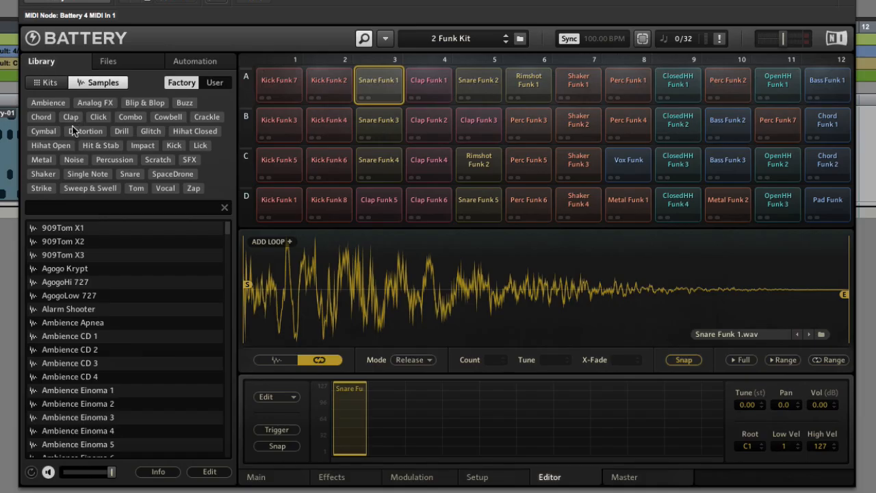
click(67, 208)
text(snare funk)
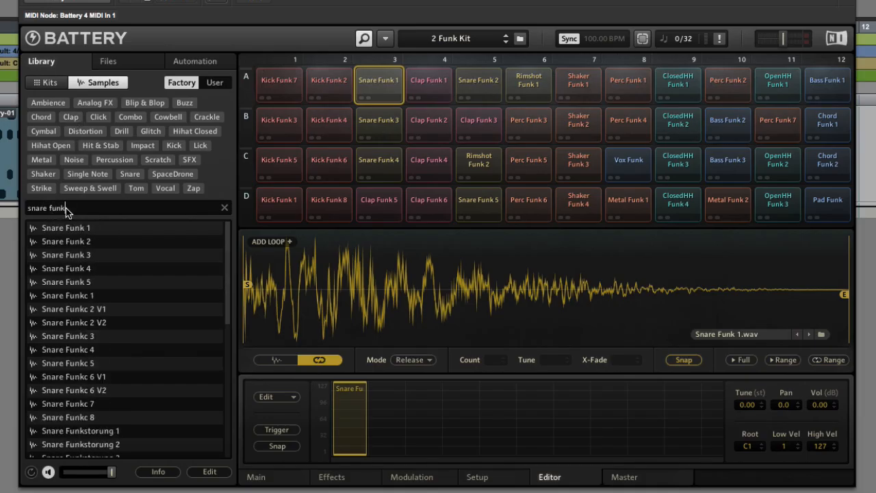
drag(72, 243, 391, 423)
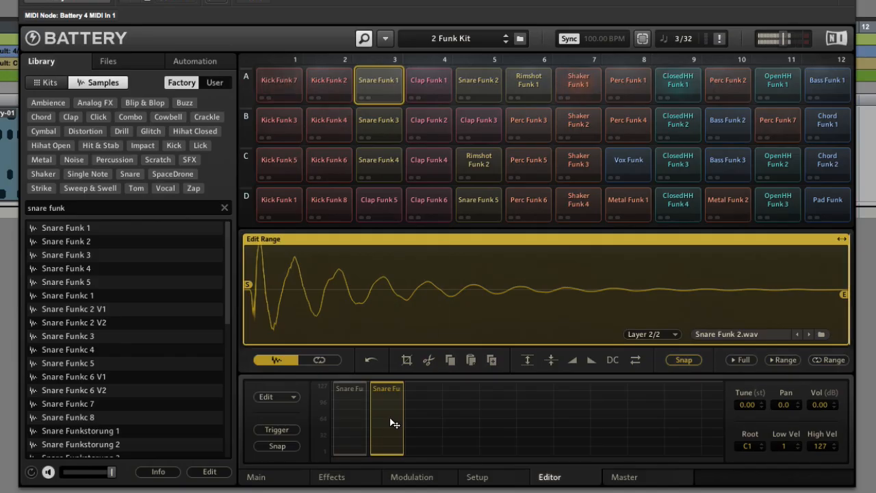
click(351, 419)
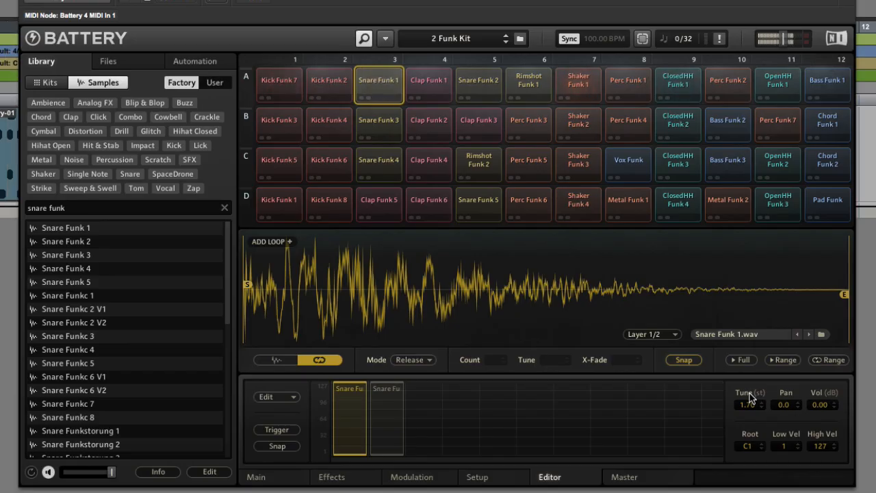
Step: Search the samples for "kick funk" and add Kick Funk 1 as a second layer of the Kick Funk 1 cell D1
click(270, 86)
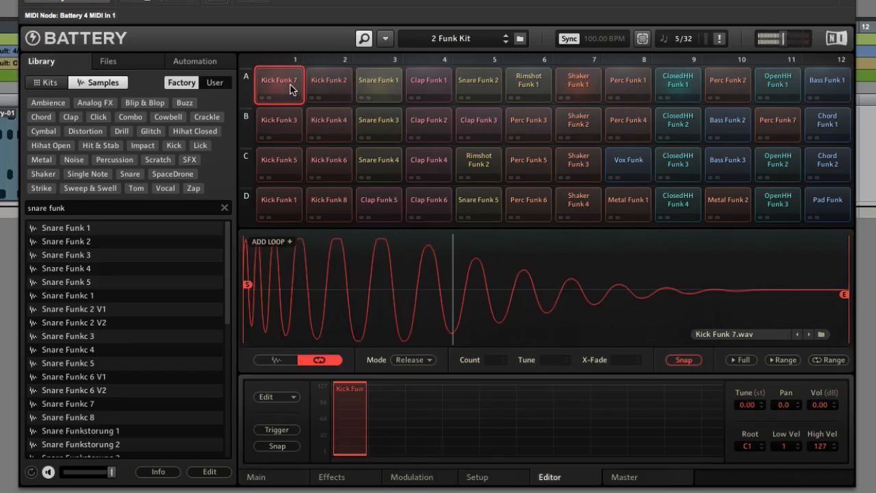
click(277, 200)
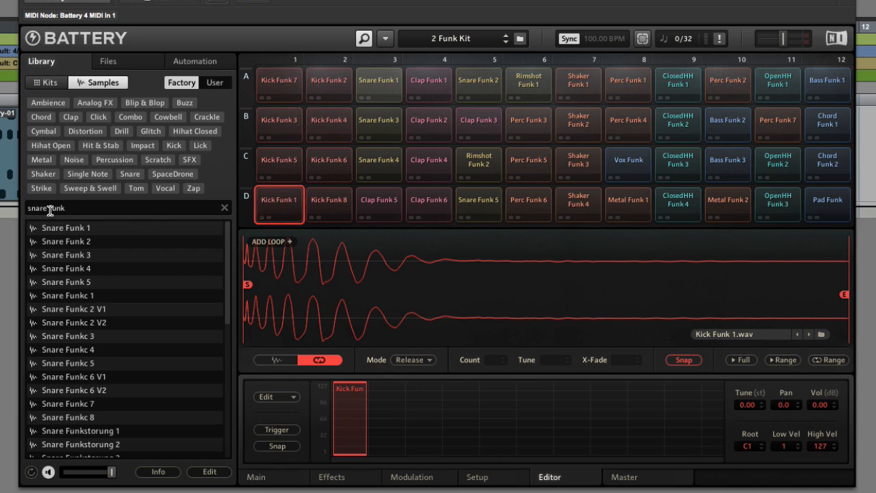
text(kic)
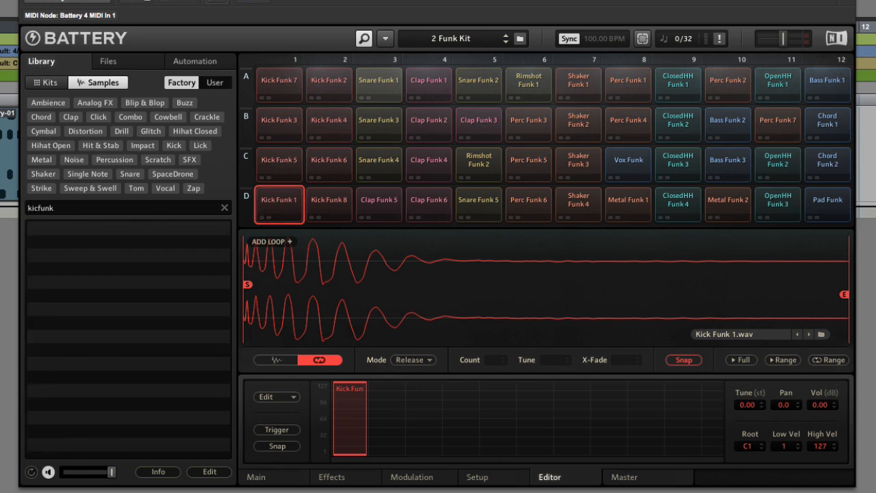
text(k)
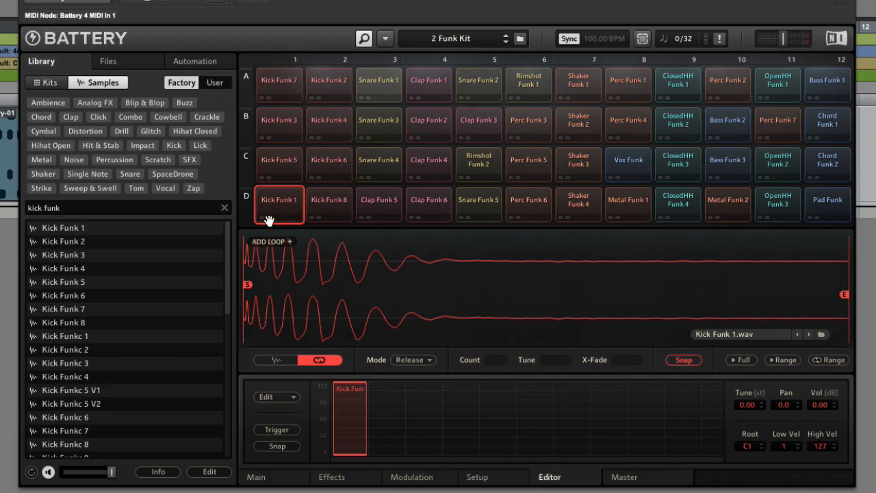
drag(75, 228, 387, 416)
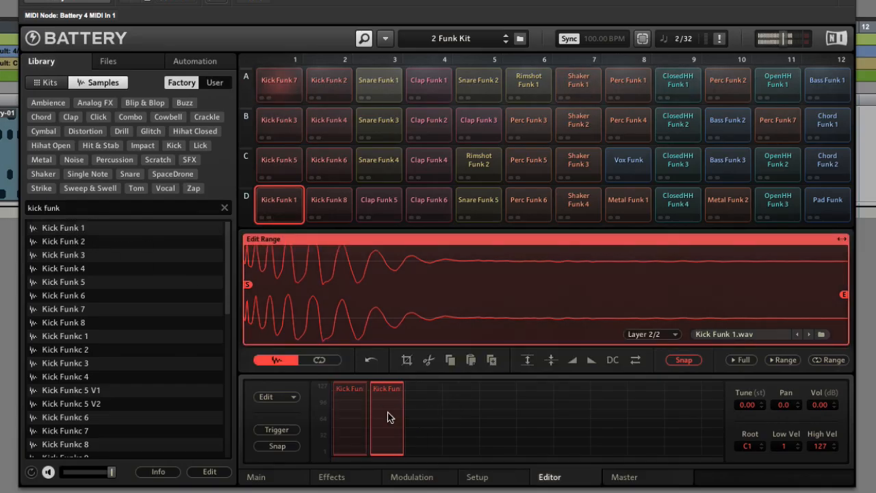
Step: Select the Kick Funk 7 cell A1 and audition the library samples Kick Funk 3 to 7, ending on Kick Funk 6
click(295, 94)
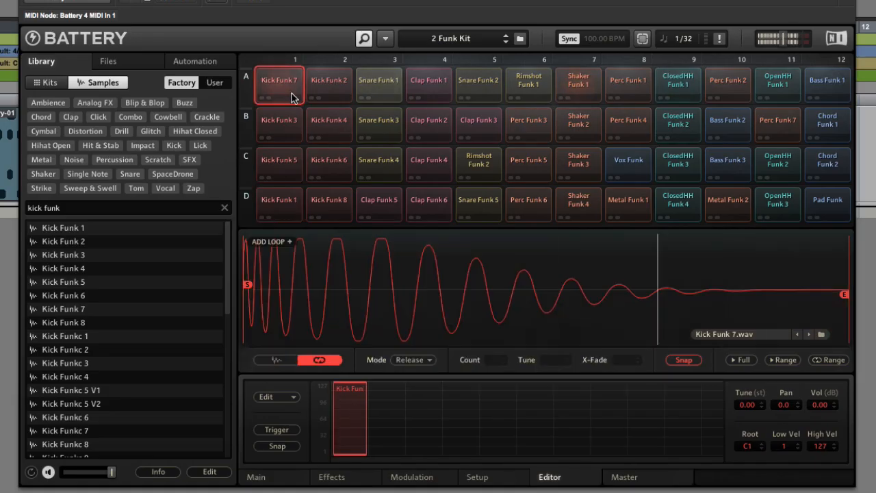
click(69, 257)
click(67, 271)
click(68, 283)
click(72, 294)
click(72, 308)
click(69, 296)
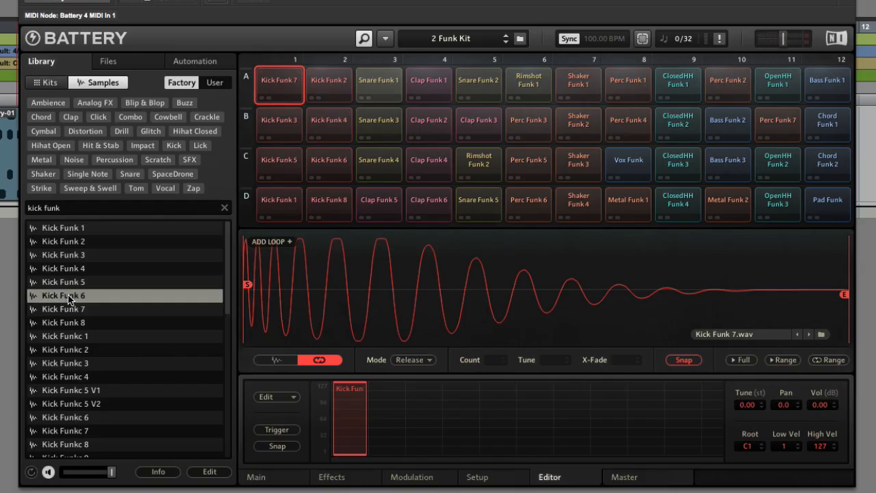
Step: Add Kick Funk 6 and Kick Funk 1 as extra layers of the Kick Funk 7 cell and tune the Kick Funk 1 layer to -1.80
drag(368, 411, 395, 417)
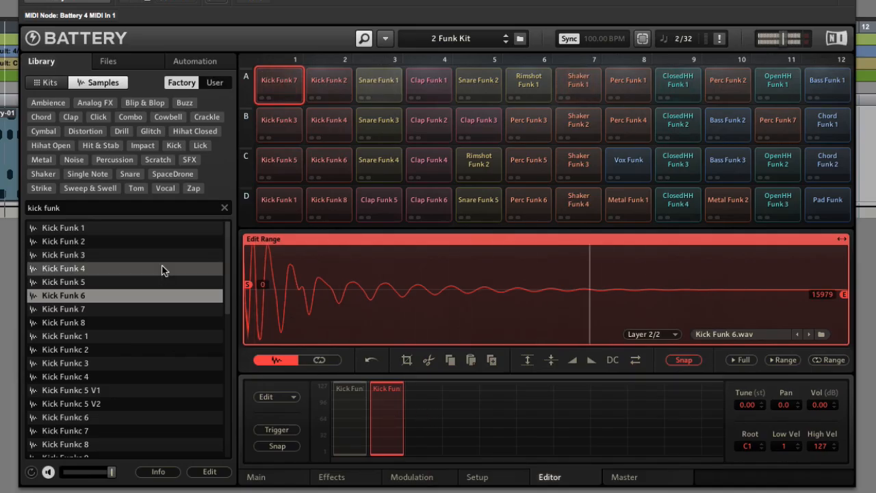
click(124, 230)
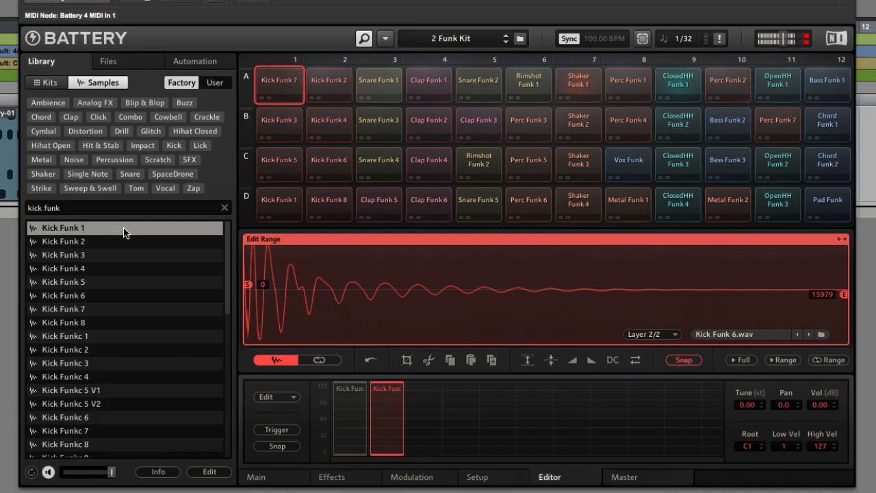
drag(104, 231, 425, 403)
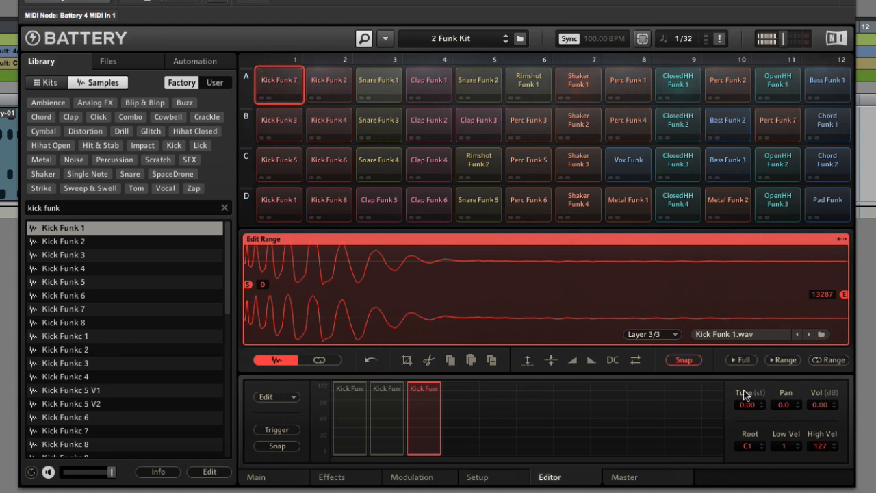
drag(747, 392, 747, 421)
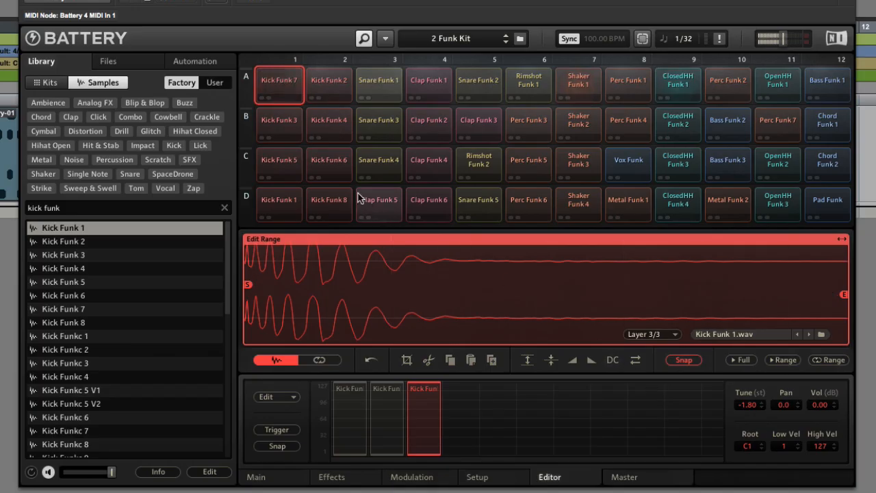
Step: Try soloing the Kick Funk 7 cell, unsolo and mute it, and solo the ClosedHH Funk 1 cell
click(265, 99)
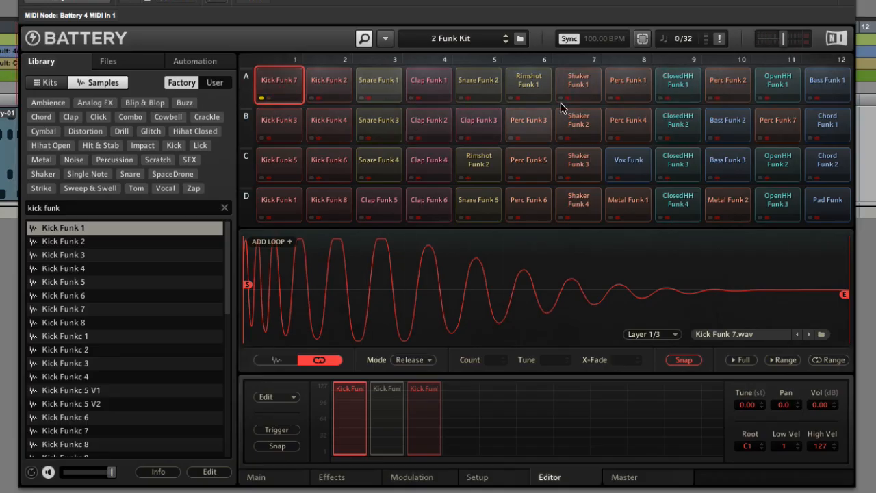
click(668, 91)
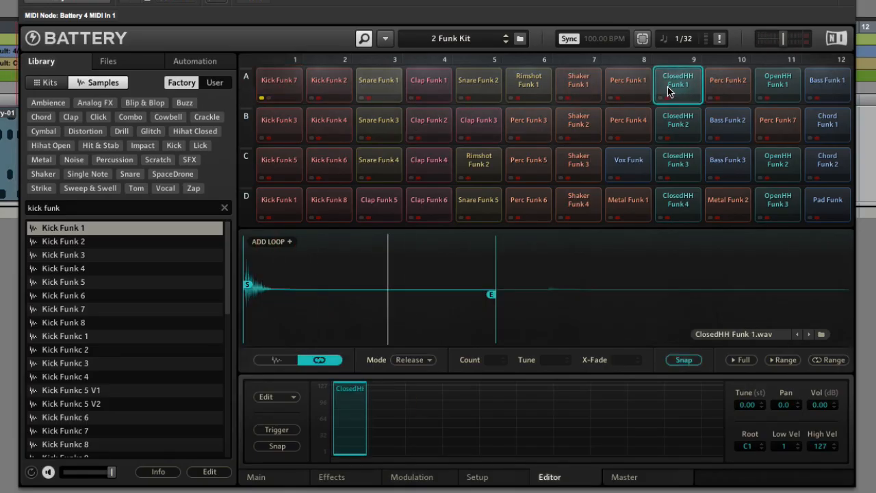
click(260, 100)
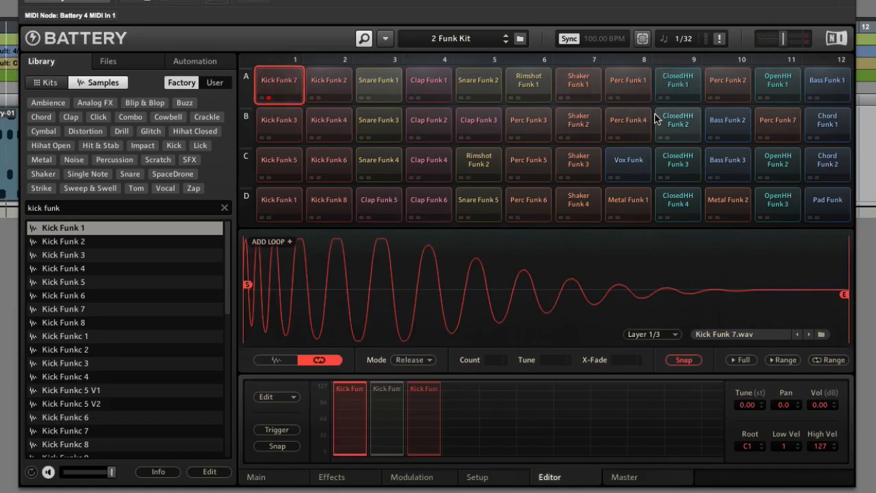
click(660, 100)
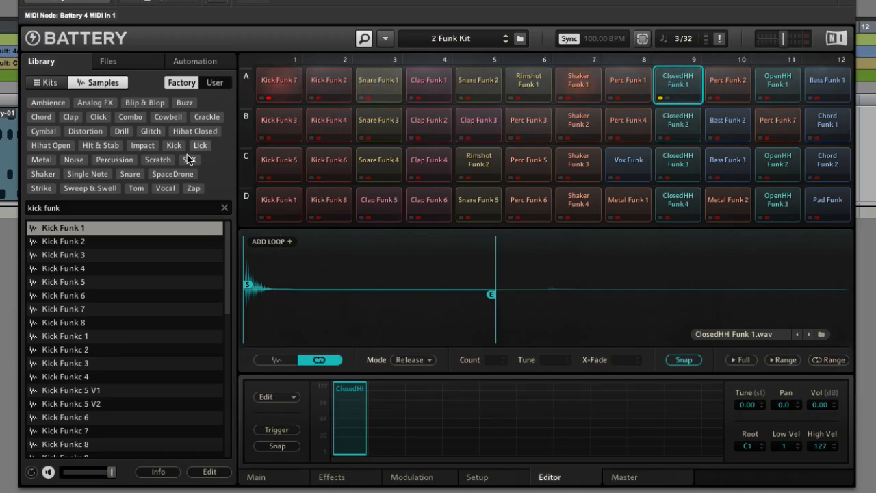
Step: Search the library samples for "hat" and audition ClosedHH 1 and ClosedHH 2
triple_click(61, 209)
text(ha)
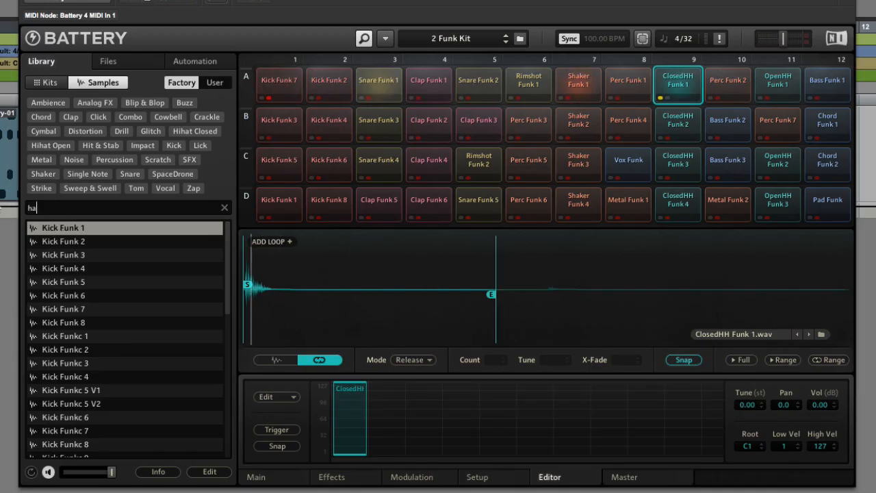
text(ts)
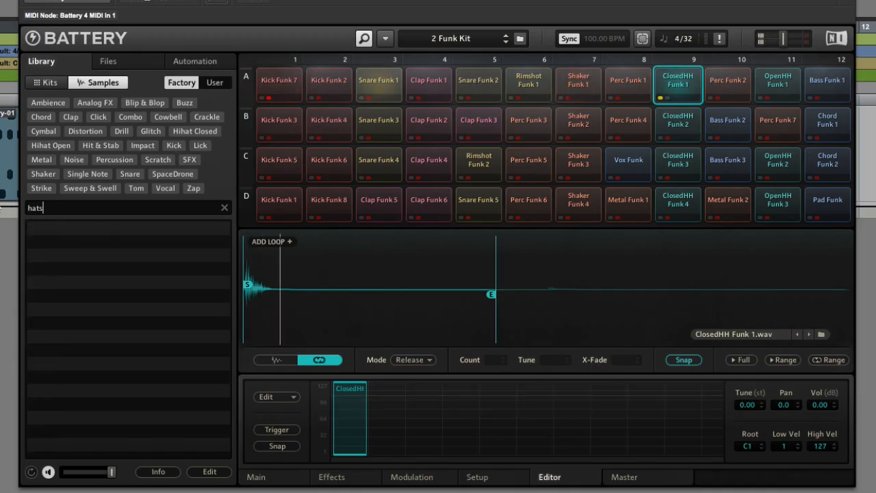
key(BackSpace)
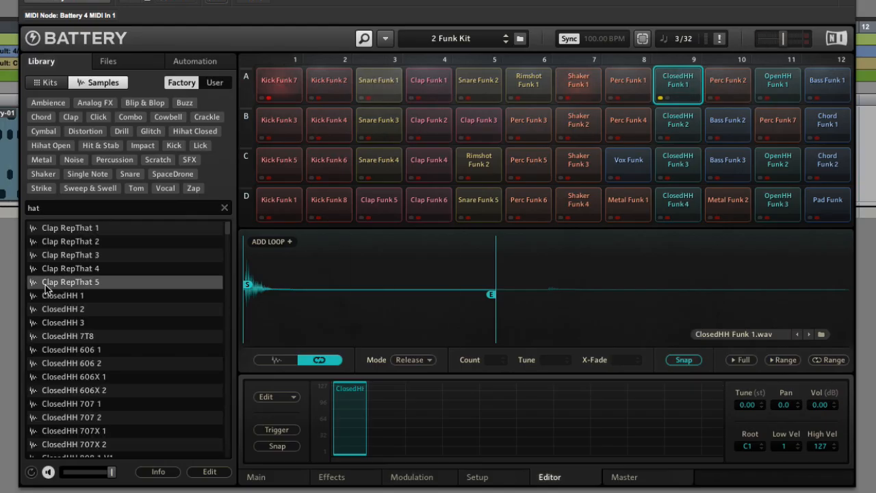
click(69, 299)
click(74, 311)
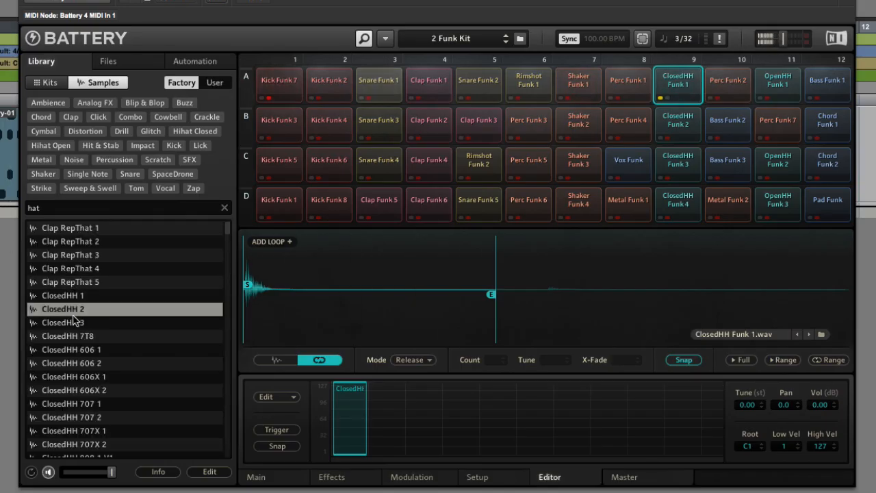
click(75, 297)
Step: Add ClosedHH 1 and ClosedHH 2 as layers of the ClosedHH Funk 1 cell, panning ClosedHH 2 to -100 and ClosedHH 1 to 100
drag(77, 299, 398, 431)
drag(96, 309, 380, 406)
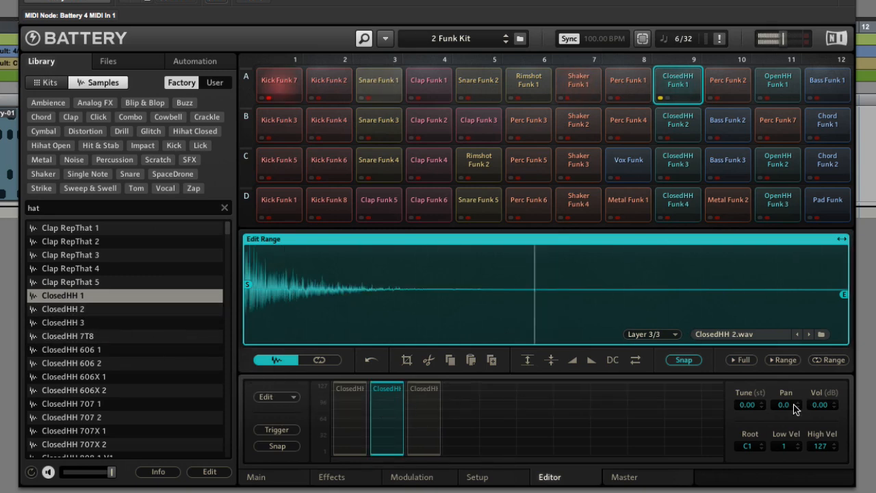
drag(786, 407, 788, 489)
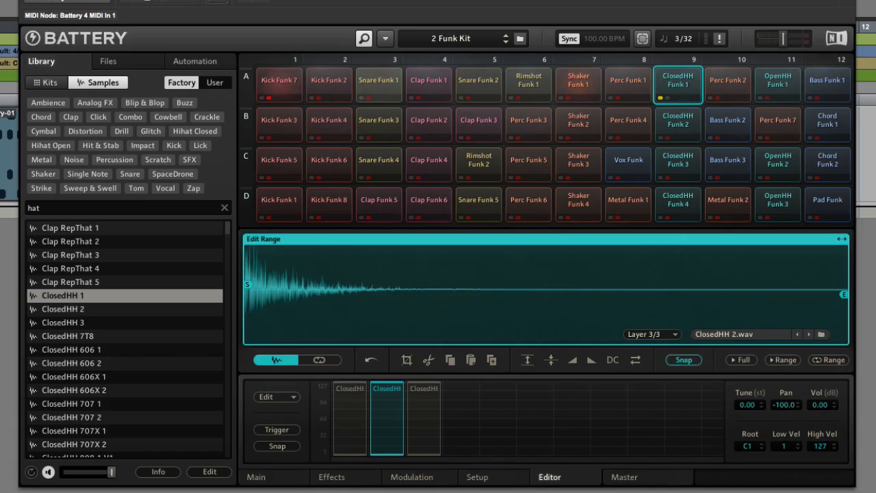
drag(790, 407, 790, 253)
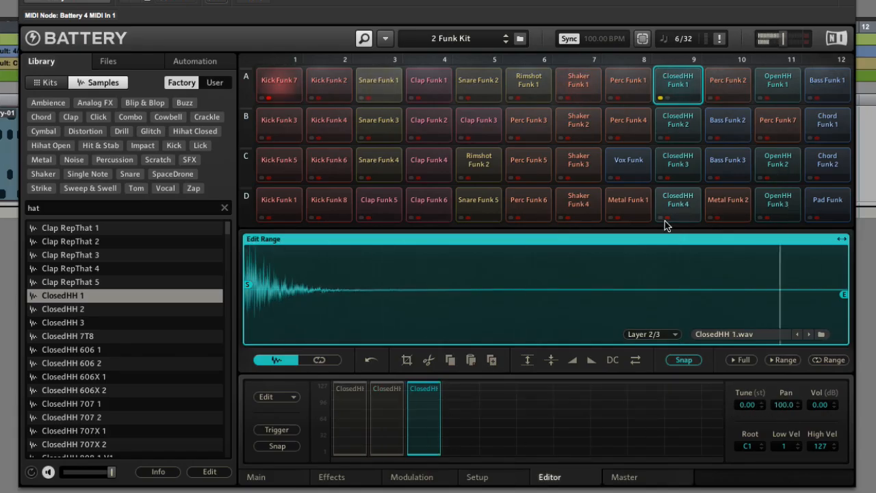
Step: Delete the original ClosedHH Funk 1 sample layer from its cell and tune the ClosedHH 2 layer to 3.70 semitones
click(360, 396)
key(Delete)
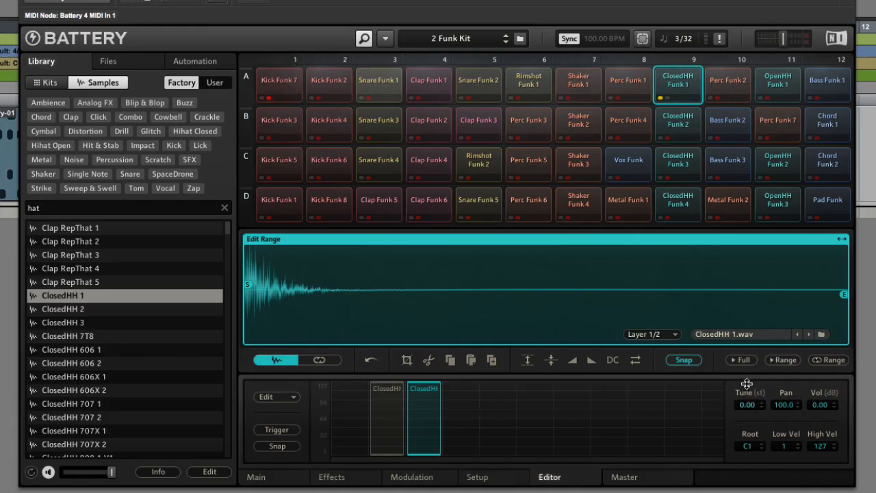
click(400, 427)
drag(743, 415, 742, 384)
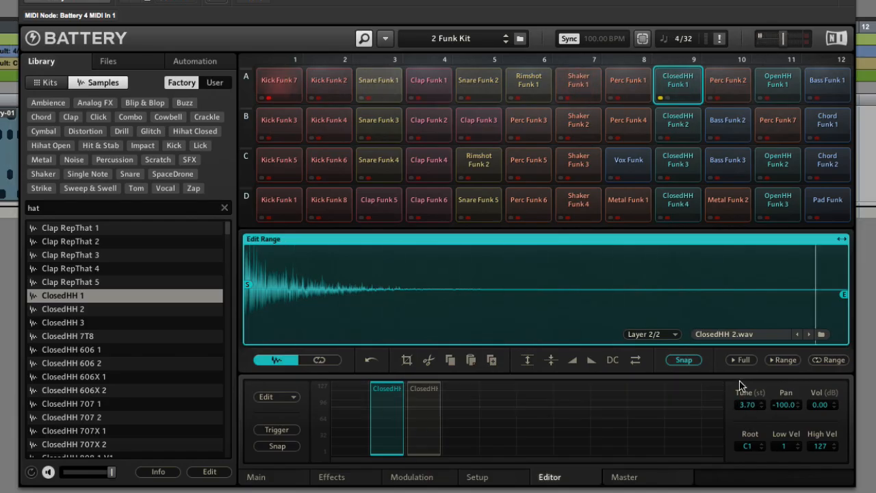
Step: Unsolo the ClosedHH Funk 1 cell and unmute the Kick Funk 7 cell
click(659, 98)
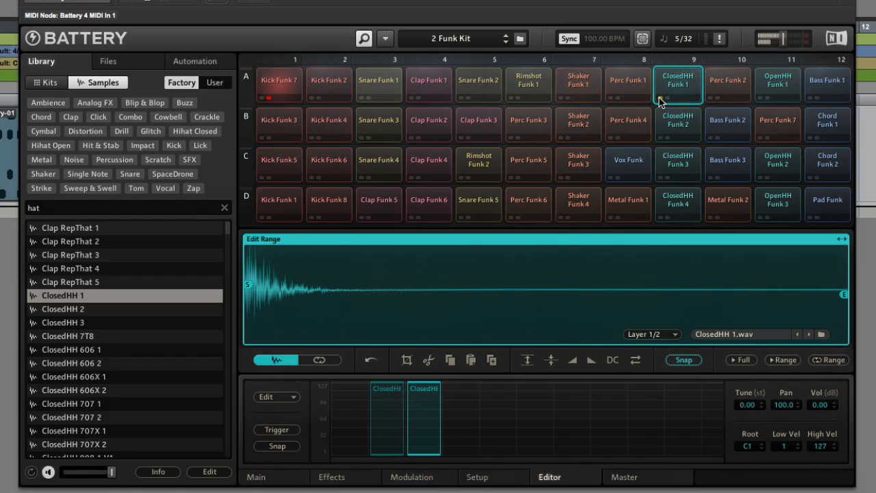
click(273, 96)
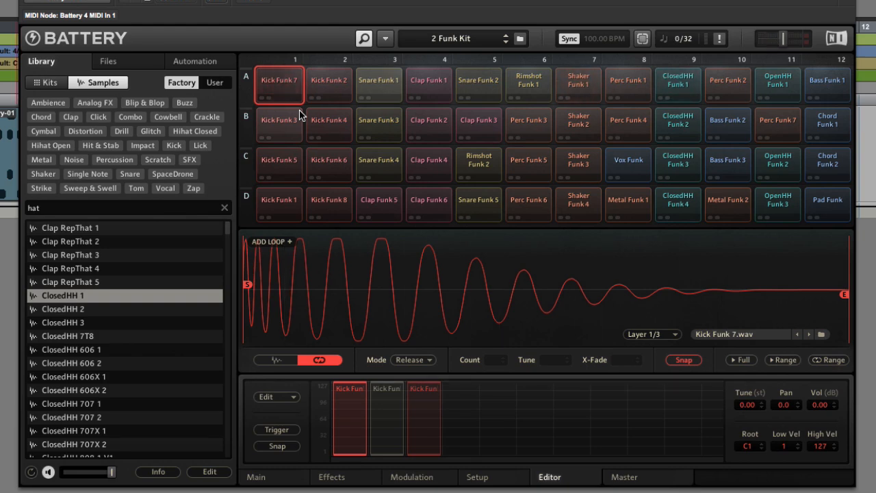
Step: Select the Snare Funk 1 cell, raise its reverb send and set its delay send to about -19.3 dB
click(377, 88)
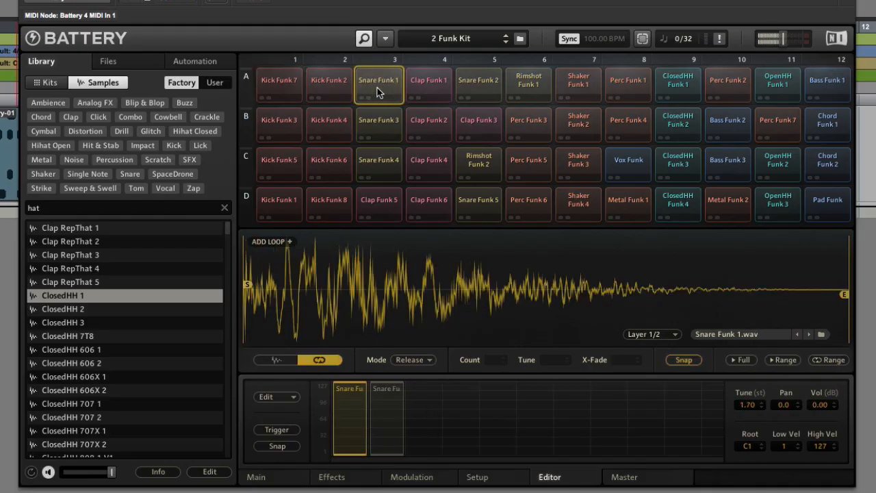
click(272, 478)
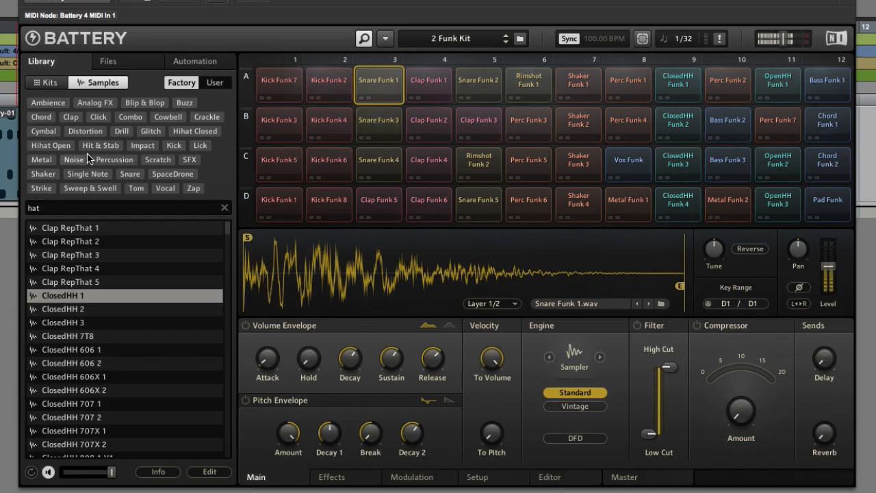
click(540, 481)
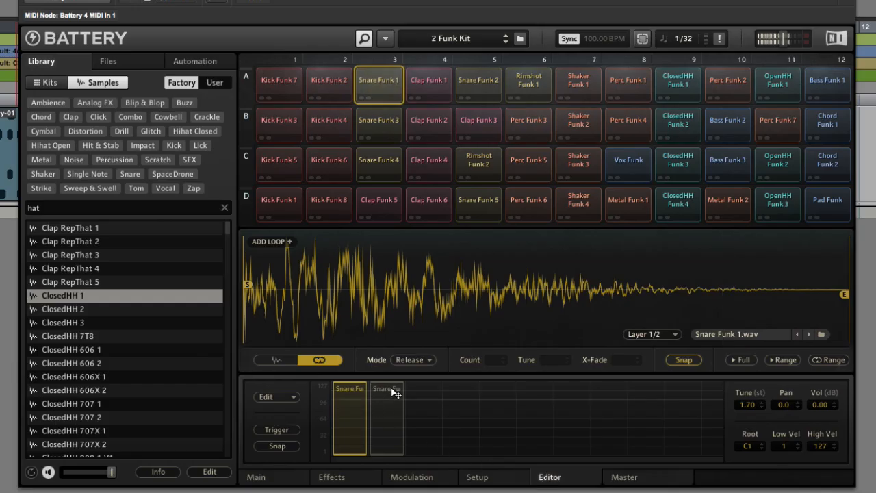
click(258, 478)
drag(823, 439, 826, 378)
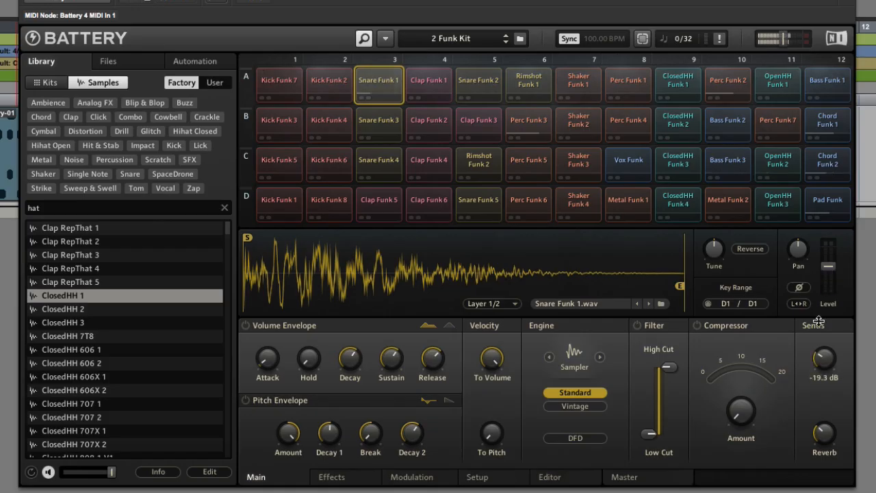
drag(818, 320, 818, 321)
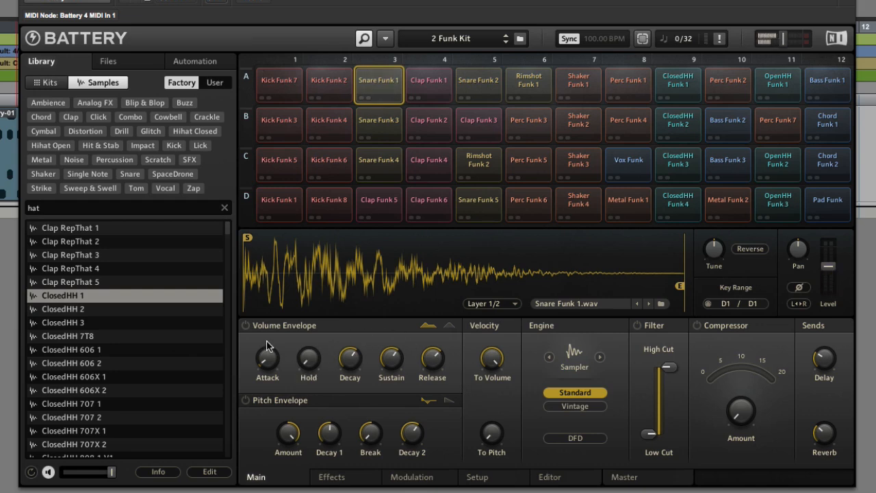
Step: Enable the volume envelope of Snare Funk 1, shorten its decay, reduce sustain to minimum and add a little hold
click(245, 326)
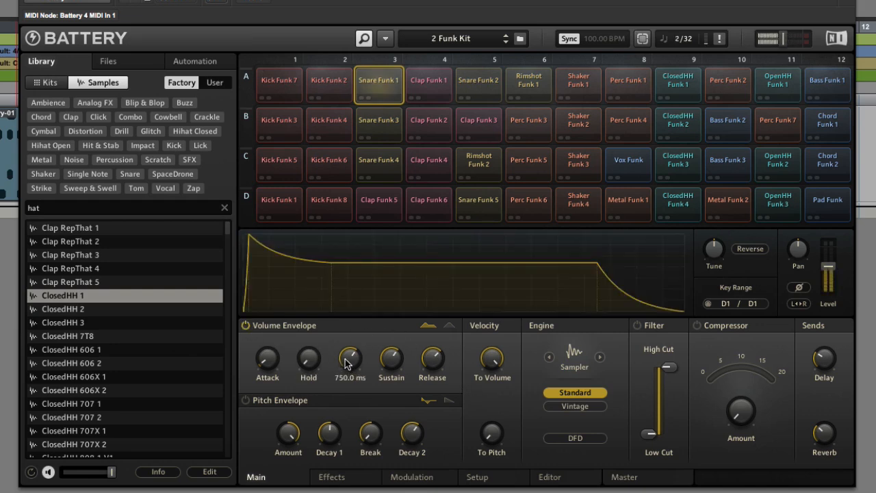
drag(349, 361, 346, 390)
drag(392, 360, 376, 400)
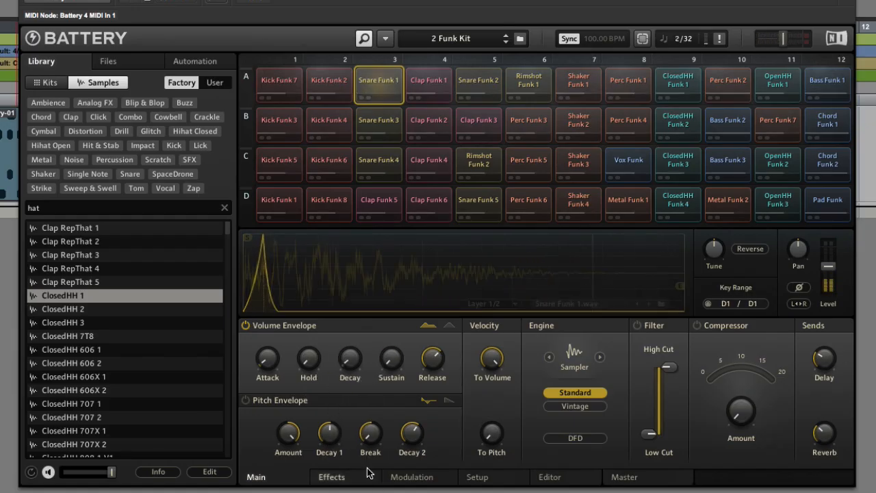
drag(308, 370, 355, 294)
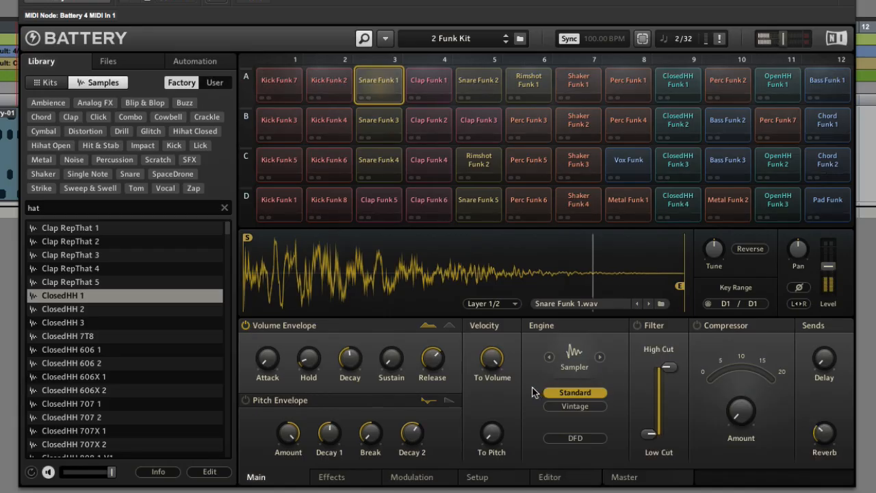
Step: Try the pitch envelope on Snare Funk 1 with adjusted amount, break and decay settings, and switch it off again
click(246, 401)
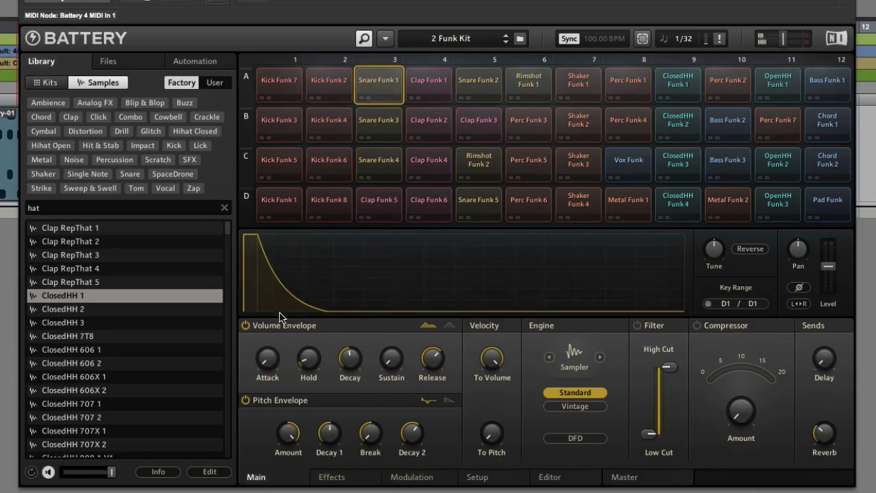
drag(289, 431, 288, 461)
mouse_move(327, 429)
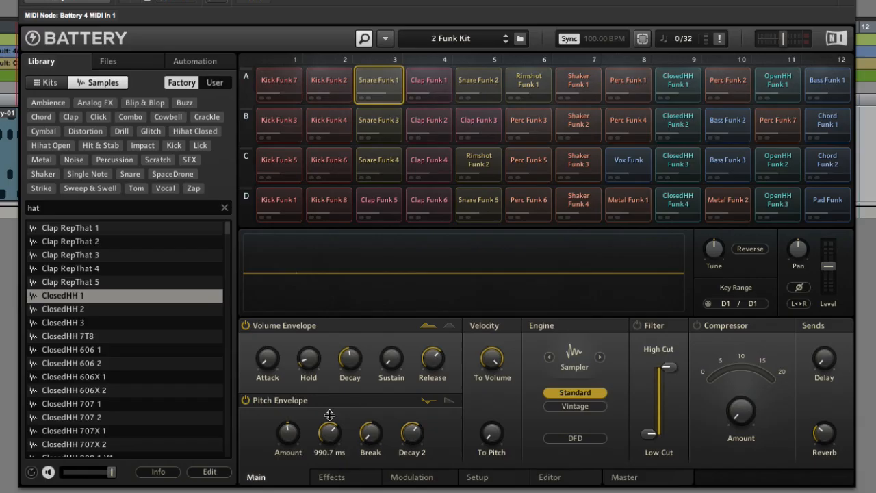
drag(287, 431, 282, 453)
drag(362, 440, 351, 476)
drag(411, 433, 404, 408)
drag(329, 432, 321, 449)
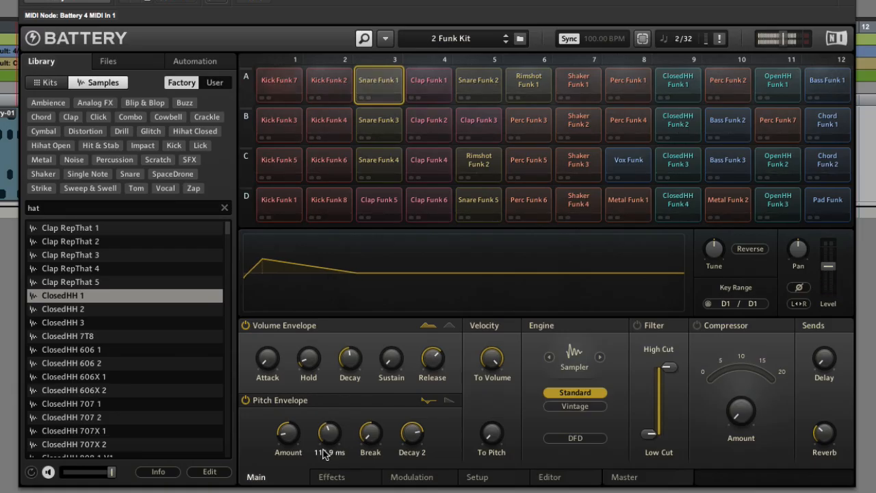
click(246, 401)
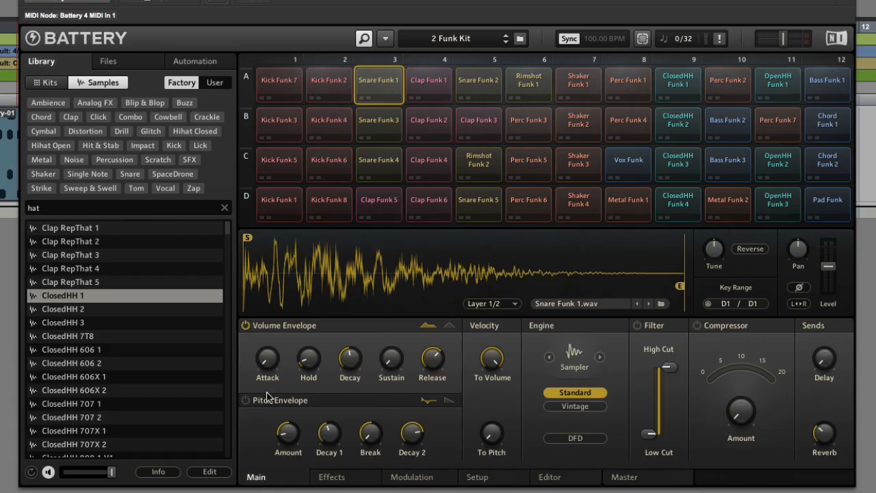
Step: Try out the velocity-to-volume and velocity-to-pitch amounts of Snare Funk 1 and return velocity-to-pitch to minimum
mouse_move(488, 368)
mouse_down()
mouse_move(488, 397)
mouse_move(489, 355)
mouse_up()
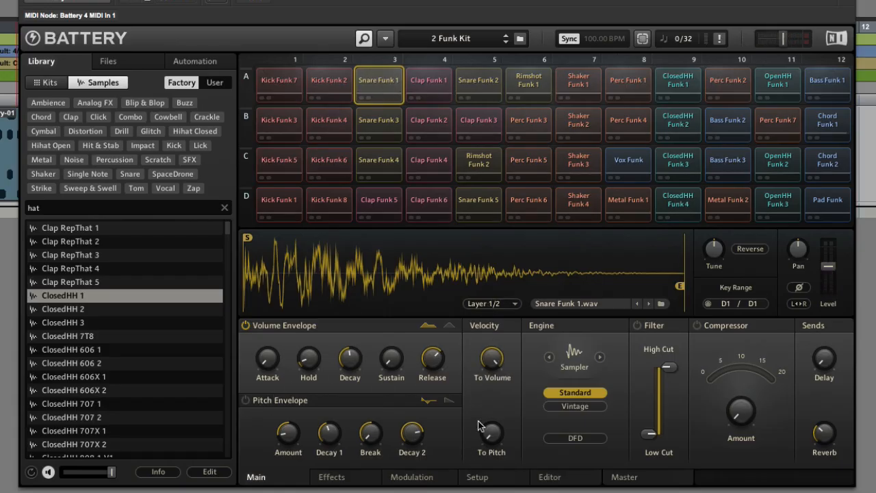
drag(491, 431, 487, 391)
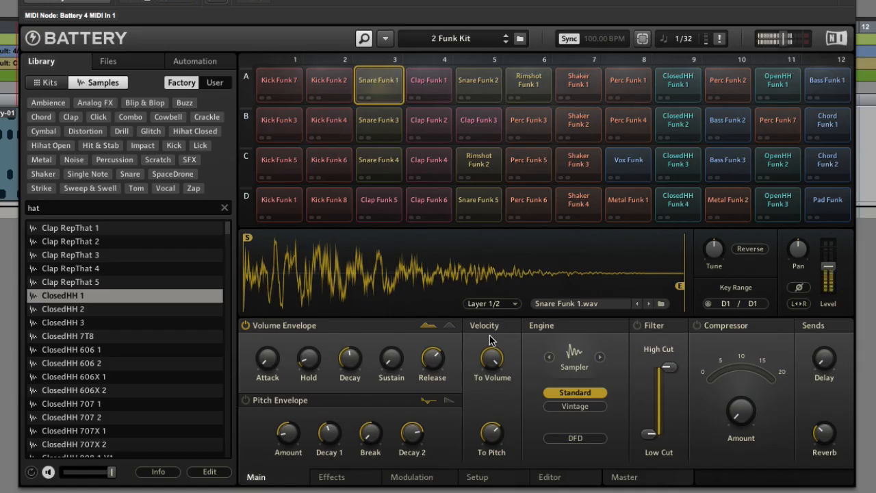
drag(492, 429, 492, 479)
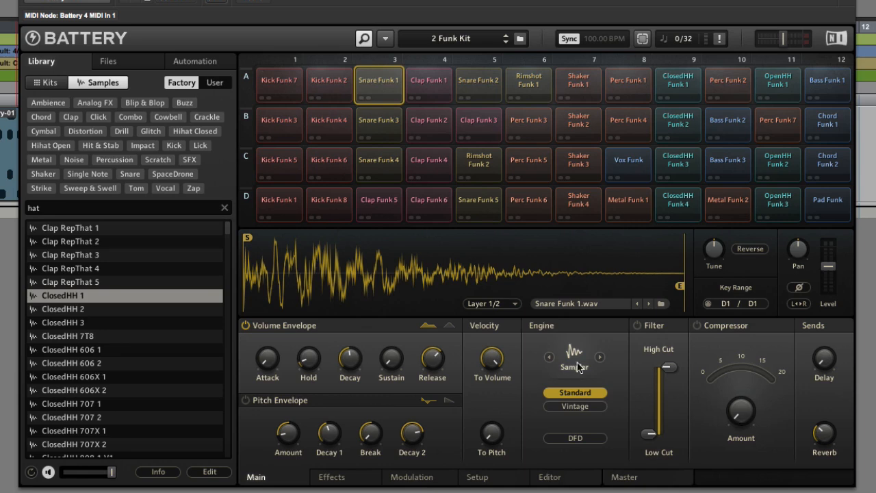
Step: Set the Snare Funk 1 sampler engine to Vintage mode with the MP-60 model
click(573, 407)
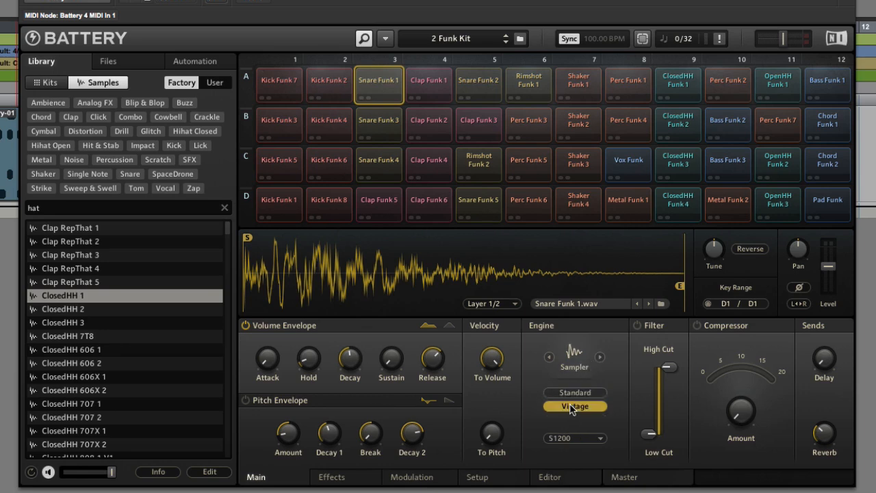
click(574, 438)
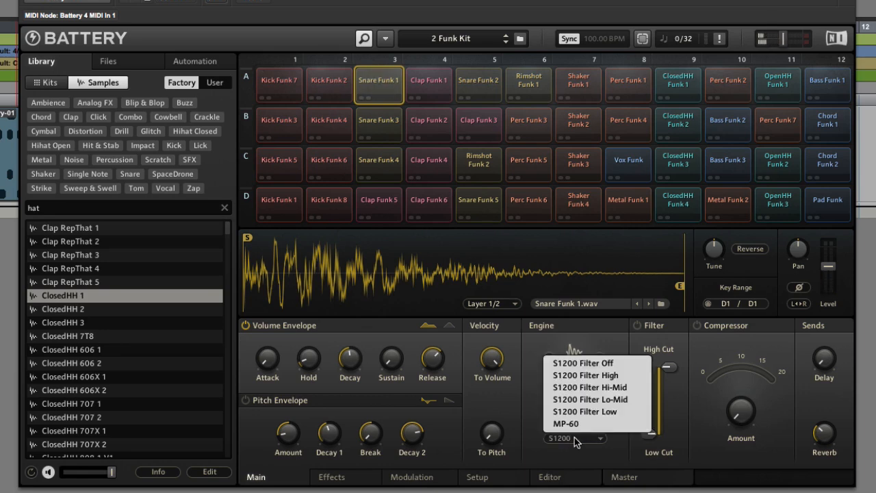
click(575, 425)
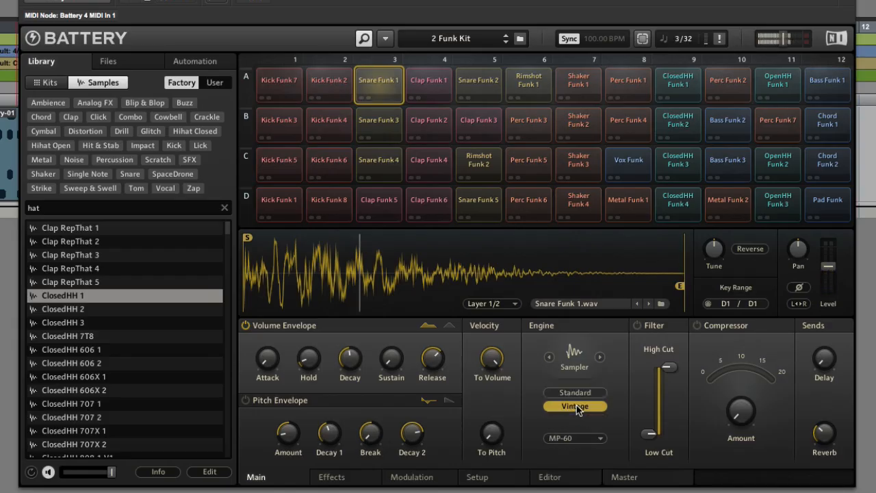
Step: Try the Stretch engine on Snare Funk 1 with adjusted speed and smoothing, and return to the Sampler engine
click(597, 359)
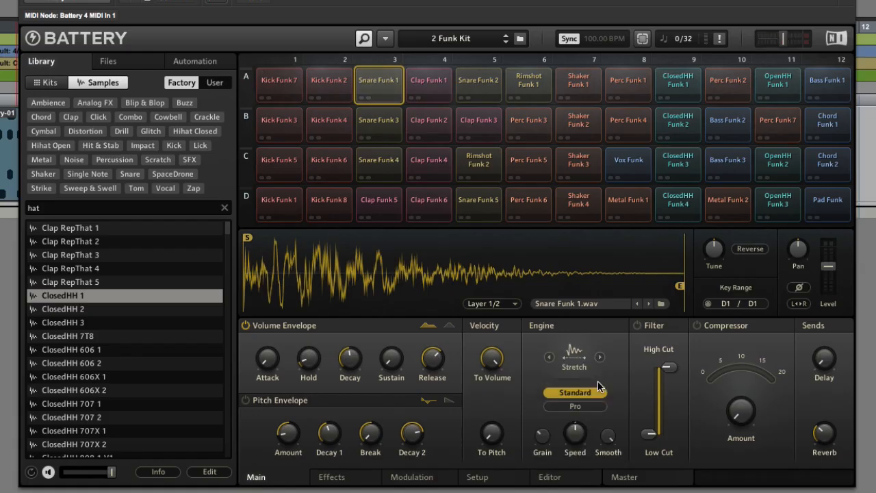
drag(588, 427, 566, 466)
drag(606, 435, 602, 488)
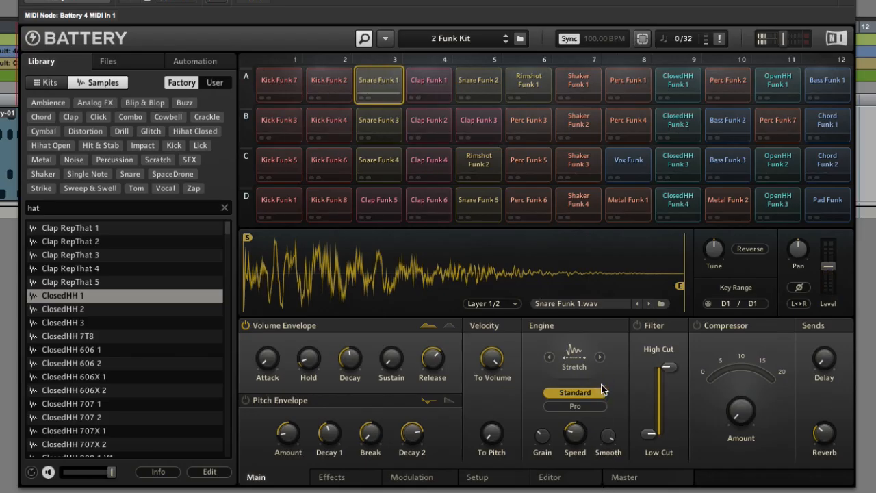
click(600, 359)
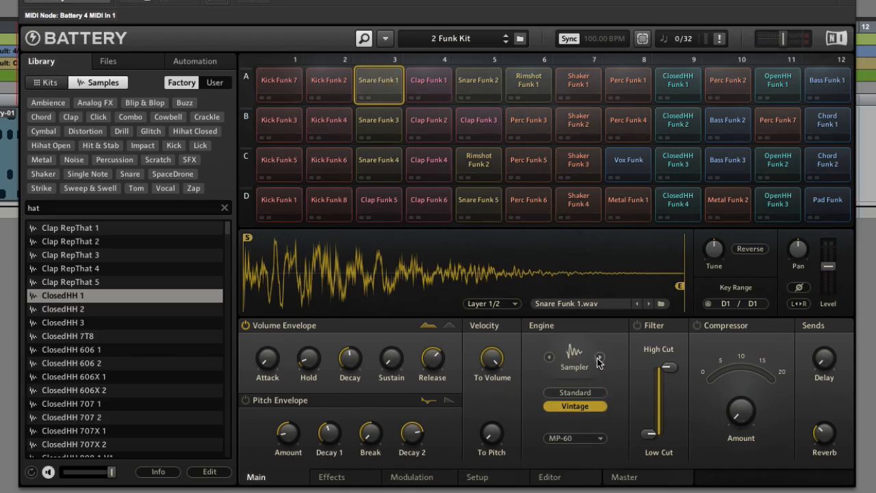
Step: Enable the Snare Funk 1 filter, try its high and low cut, and try a higher compressor amount
click(636, 326)
mouse_move(668, 368)
mouse_down()
mouse_move(668, 400)
mouse_move(668, 367)
mouse_up()
mouse_move(647, 433)
mouse_down()
mouse_move(647, 386)
mouse_move(644, 436)
mouse_up()
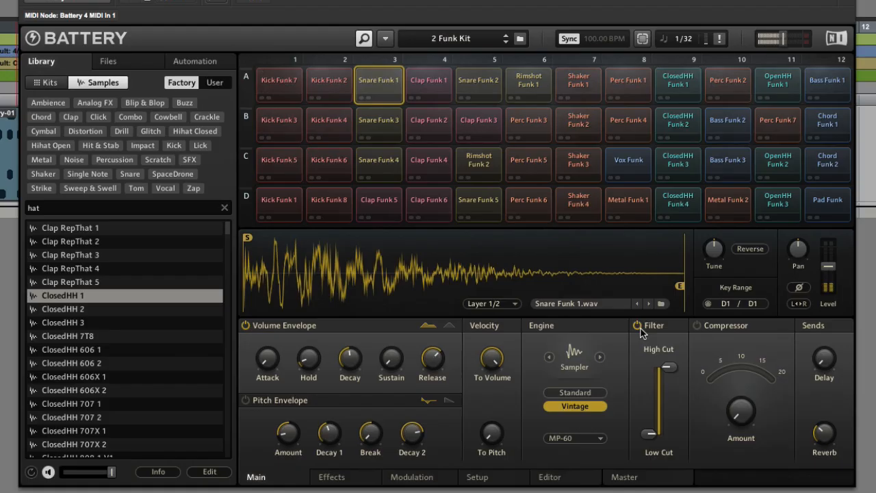
drag(738, 407, 741, 336)
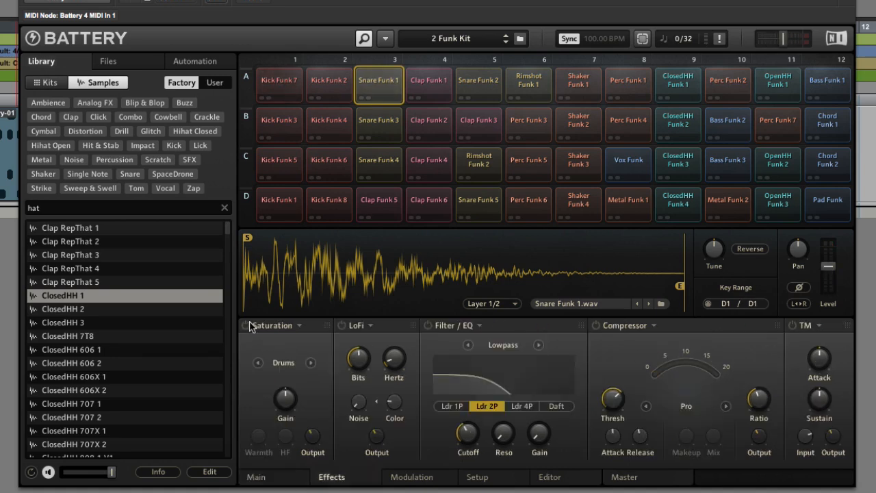
Step: Try the Drums, Tape and Classic saturation modes on Snare Funk 1 with raised gain and warmth, and switch saturation off again
click(245, 325)
drag(285, 398, 286, 356)
click(310, 362)
drag(258, 433, 259, 391)
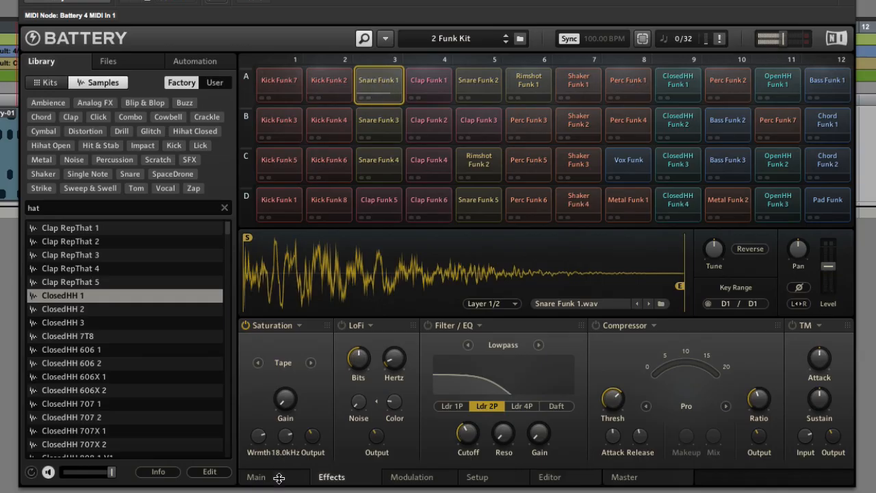
mouse_move(285, 342)
mouse_down()
mouse_move(284, 303)
mouse_move(286, 326)
mouse_up()
click(312, 364)
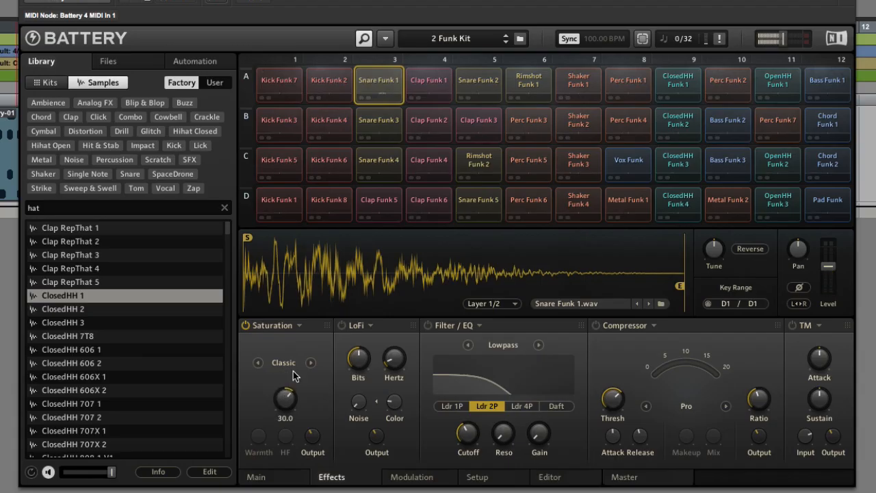
click(310, 363)
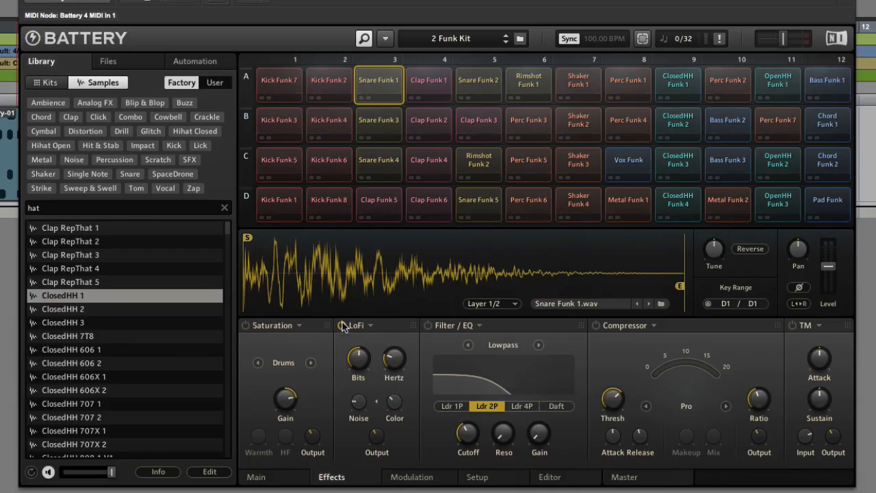
Step: Toggle automatic cell selection by MIDI and try the LoFi effect on Kick Funk 7 with adjusted bits, noise and colour
click(642, 39)
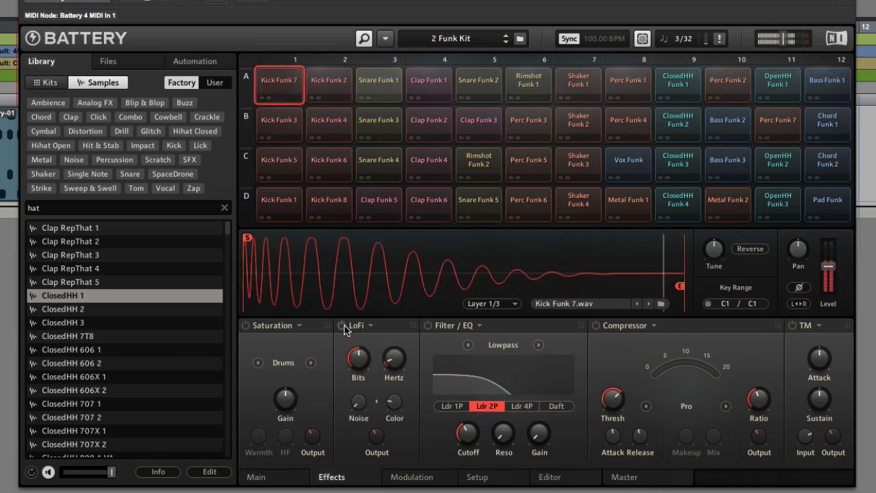
drag(358, 359, 385, 358)
drag(359, 407, 362, 375)
drag(398, 402, 395, 389)
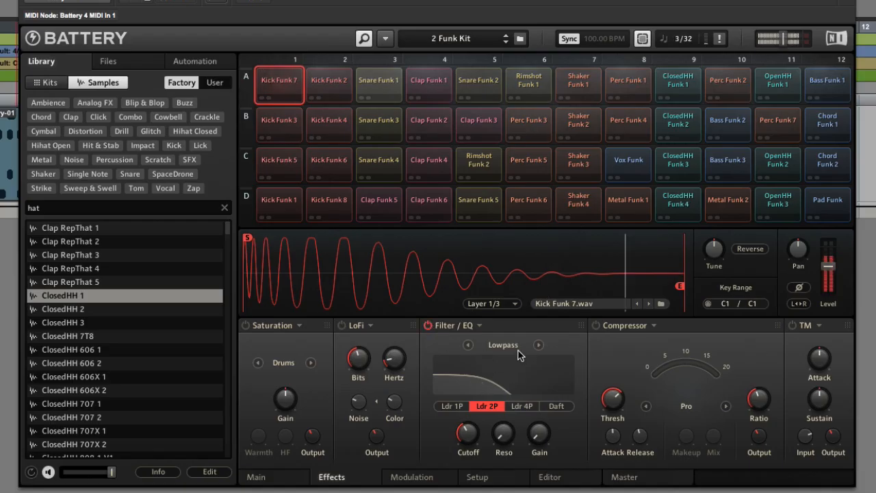
Step: Step through the filter types of Kick Funk 7's Filter / EQ and choose Solid G-EQ
click(538, 344)
click(538, 345)
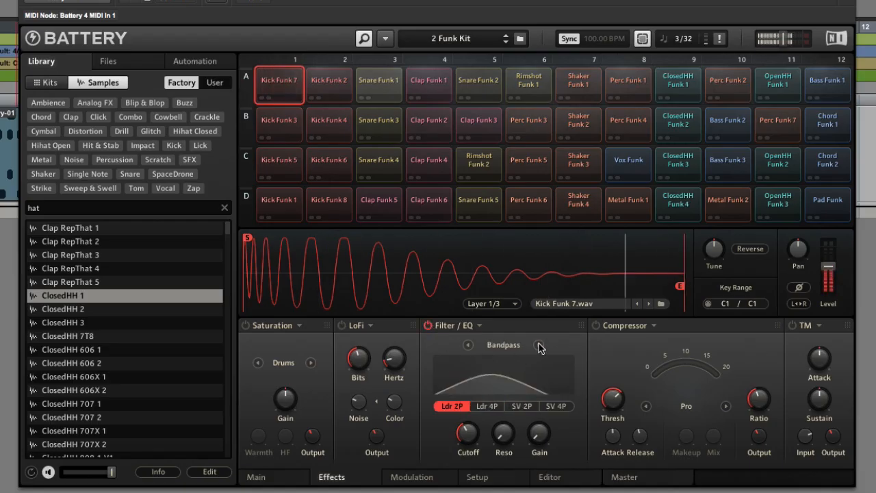
click(538, 345)
click(538, 345)
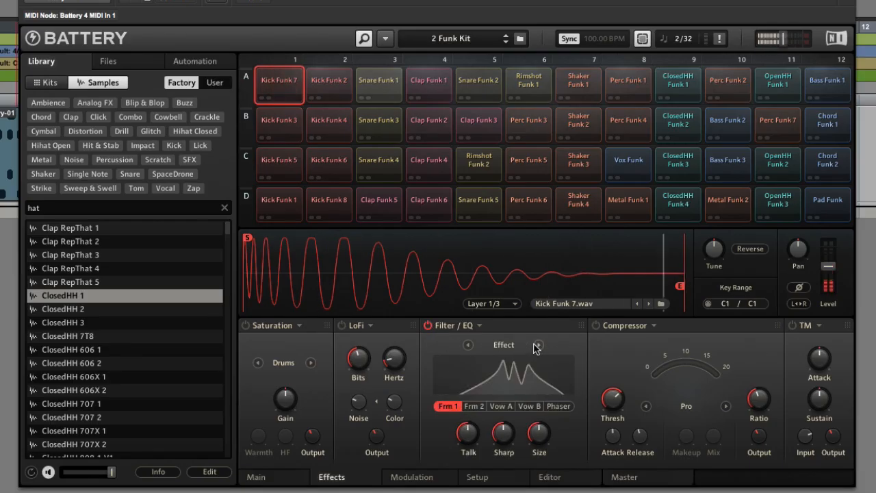
click(538, 345)
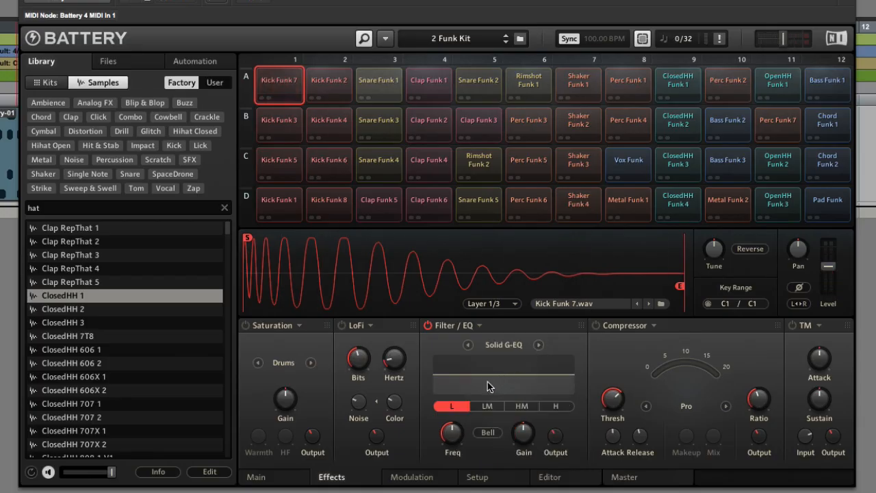
Step: Boost the low EQ band of Kick Funk 7 at about 124.8 Hz and cut its high-mid band at an adjusted frequency
drag(452, 430, 448, 442)
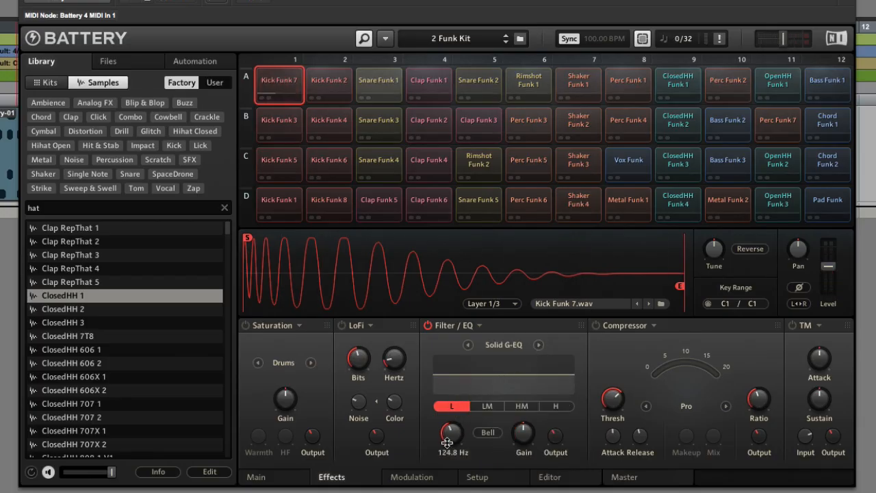
drag(511, 438, 523, 407)
click(555, 406)
click(521, 405)
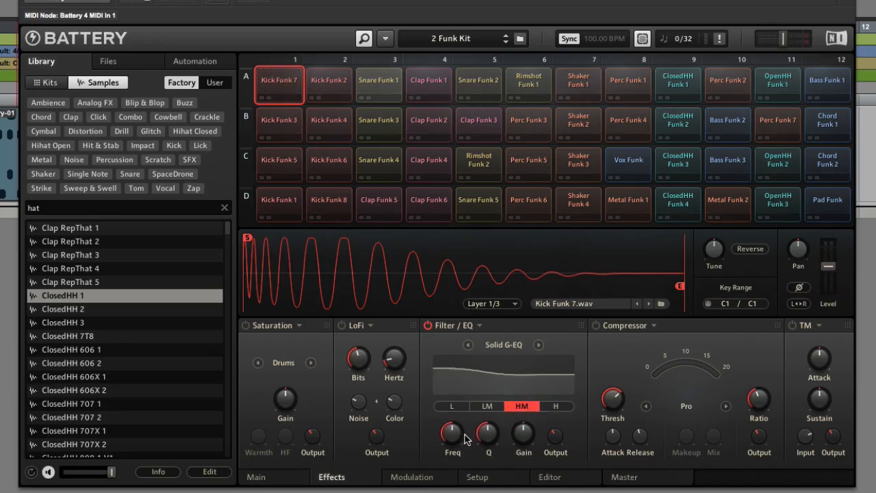
drag(458, 438, 450, 438)
drag(523, 433, 508, 458)
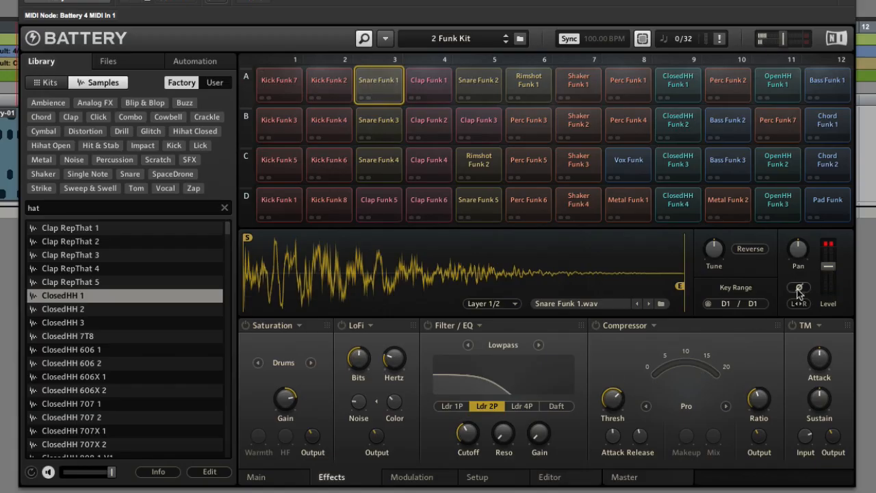
Step: Look through the factory presets of the TM effect on Snare Funk 1 and close the list without choosing one
click(817, 327)
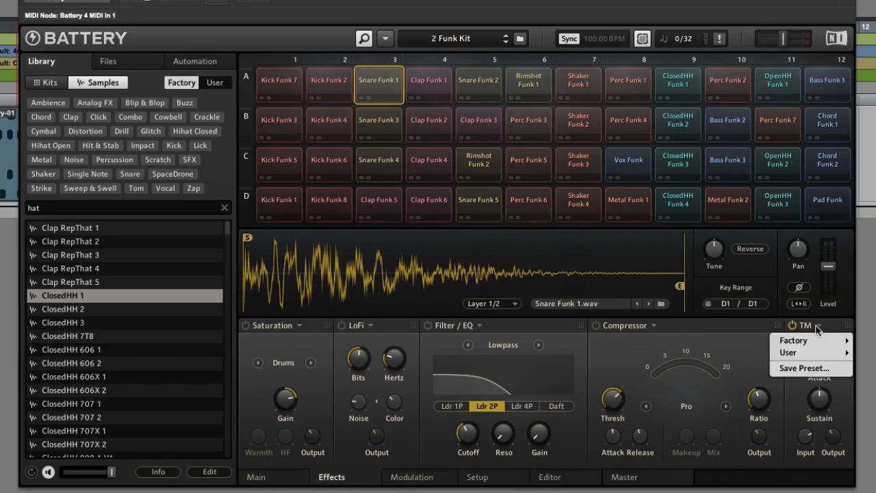
mouse_move(803, 342)
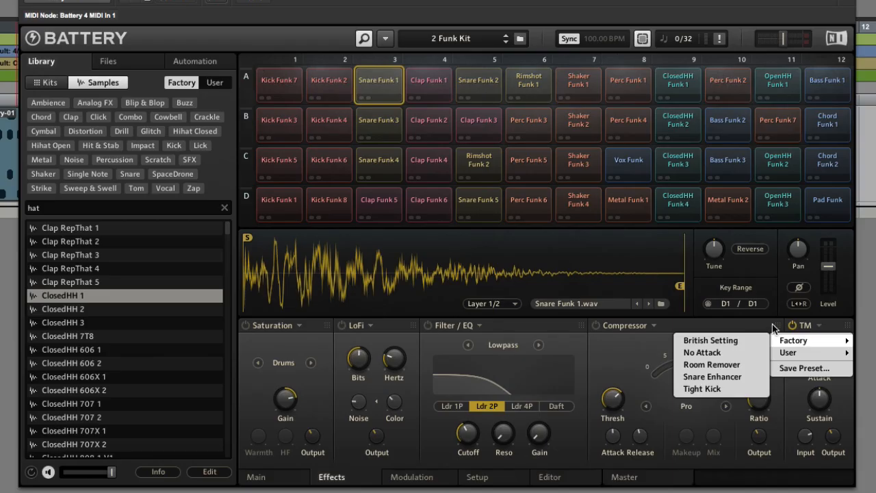
click(770, 326)
Step: Shape Snare Funk 1 with the TM effect, trying attack at -54% and above and lowering sustain to -55%
drag(821, 359, 790, 392)
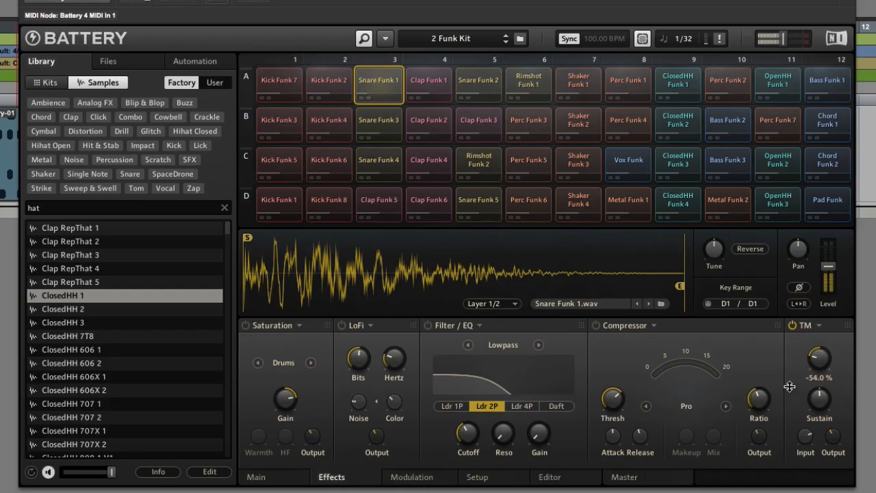
drag(790, 309, 788, 325)
drag(819, 393, 800, 443)
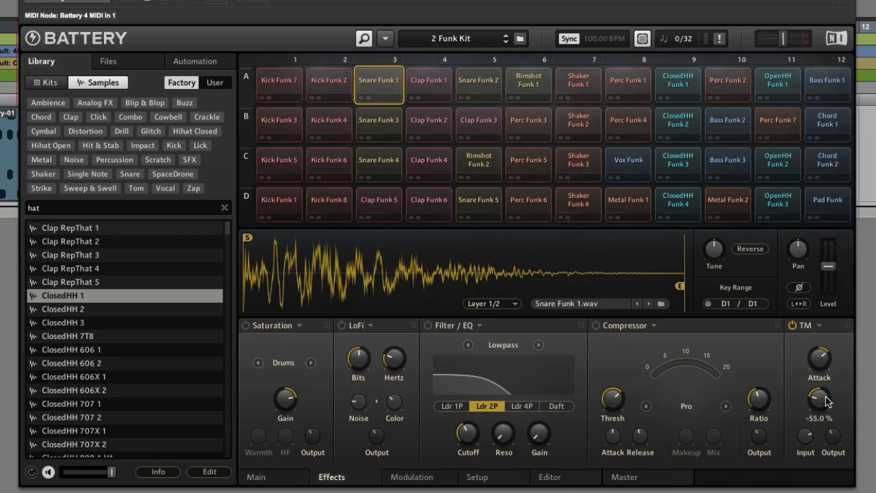
drag(822, 352, 813, 429)
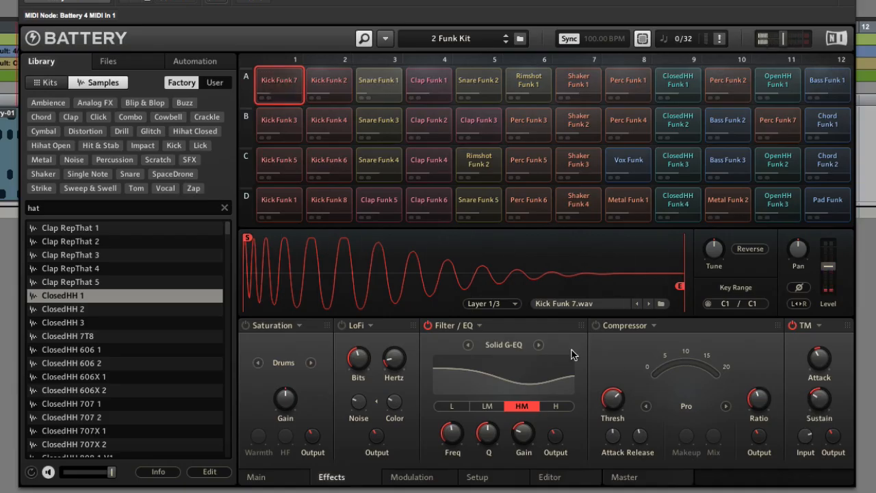
Step: Raise the TM attack of Kick Funk 7, try sustain at 49% and settle it at 6%
drag(819, 359, 808, 334)
drag(817, 398, 821, 328)
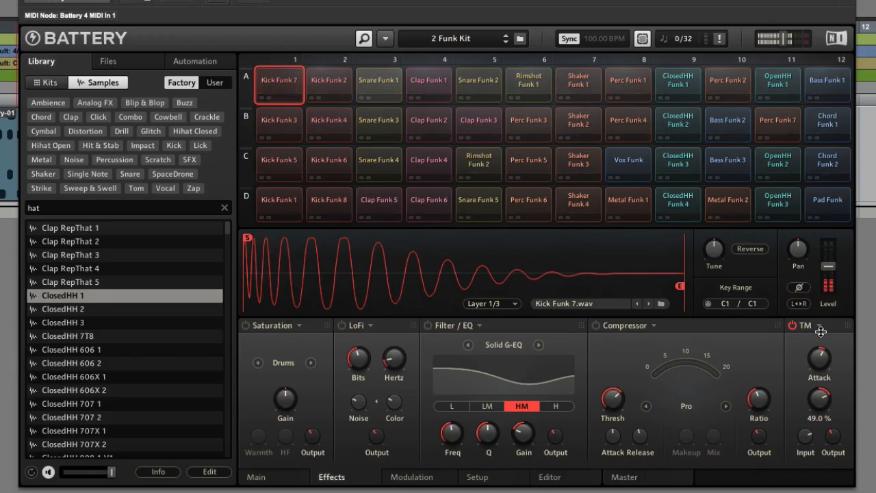
mouse_move(819, 364)
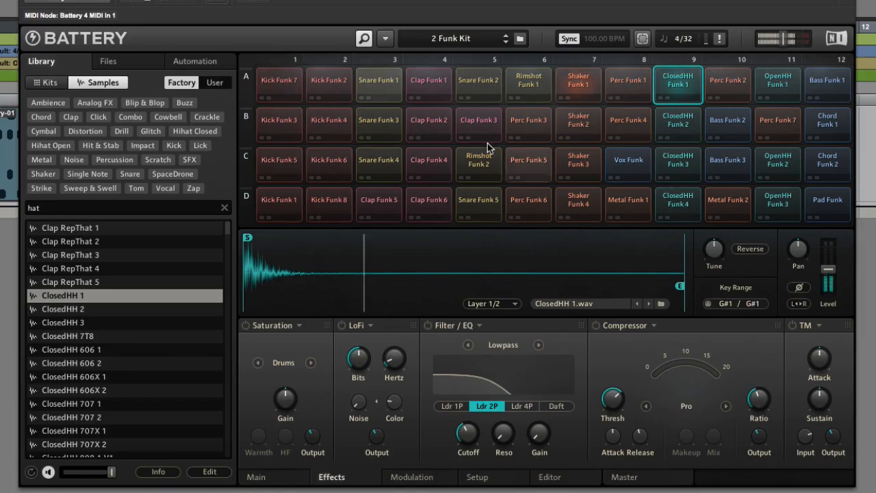
mouse_move(818, 359)
mouse_down()
mouse_move(806, 408)
mouse_move(813, 331)
mouse_move(819, 364)
mouse_up()
mouse_move(816, 409)
mouse_down()
mouse_move(816, 490)
mouse_move(816, 424)
mouse_up()
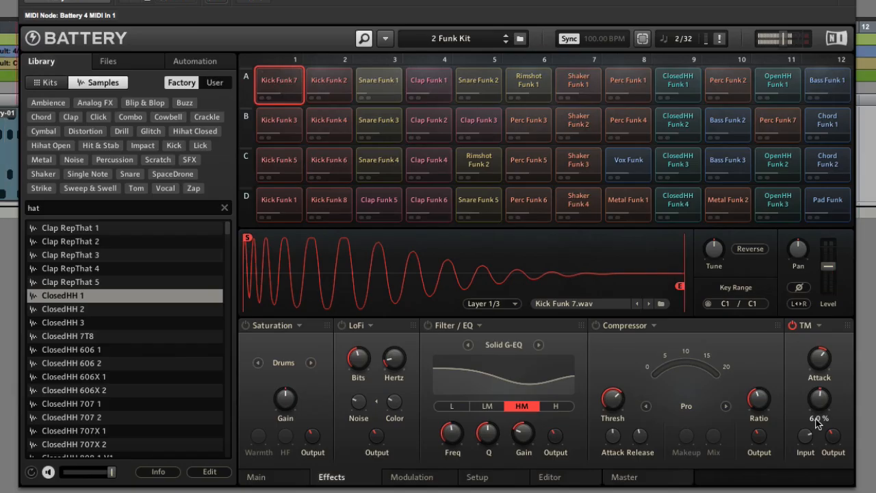
Step: Show the modulation settings, select Snare Funk 1 and route LFO 1 to Pan at full amount in the first modulation slot
click(431, 479)
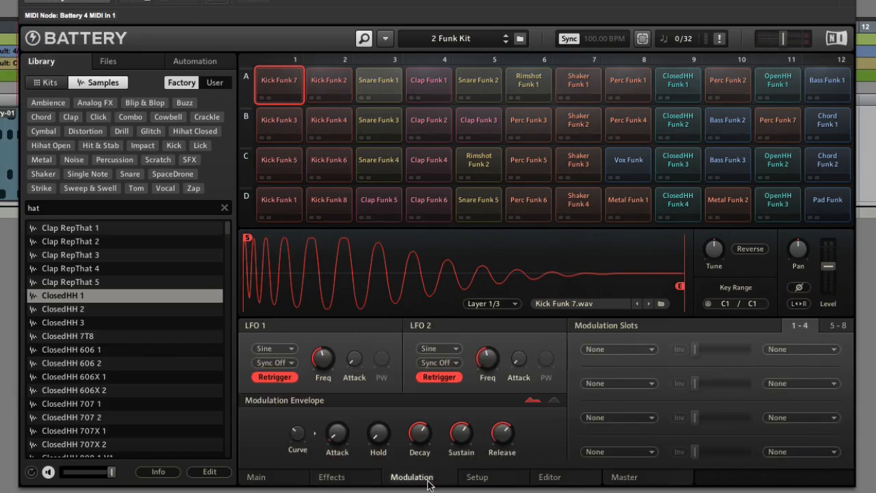
click(361, 358)
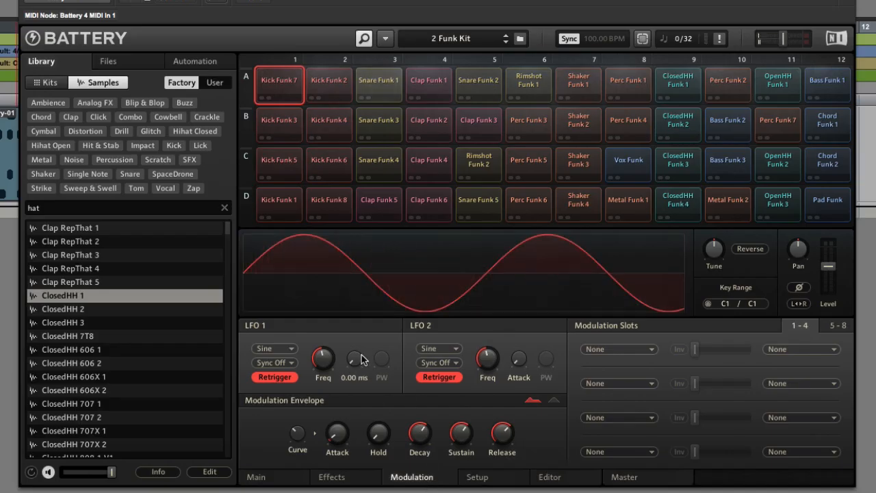
click(643, 39)
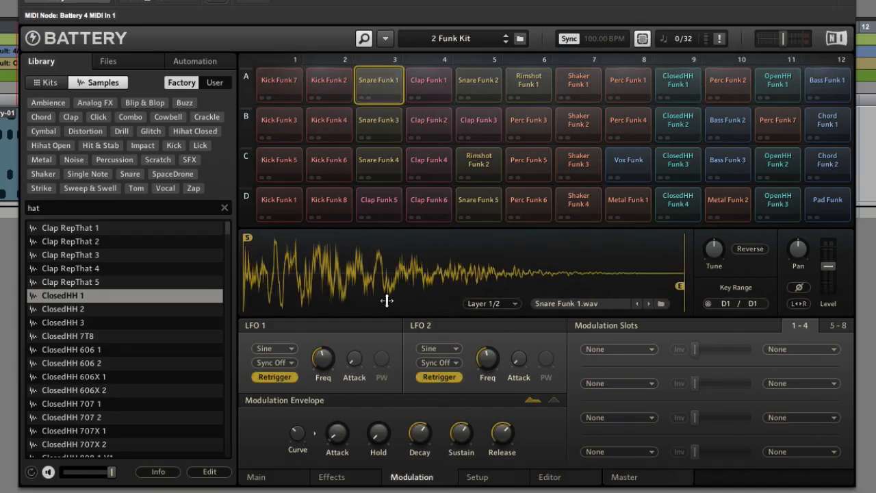
click(604, 349)
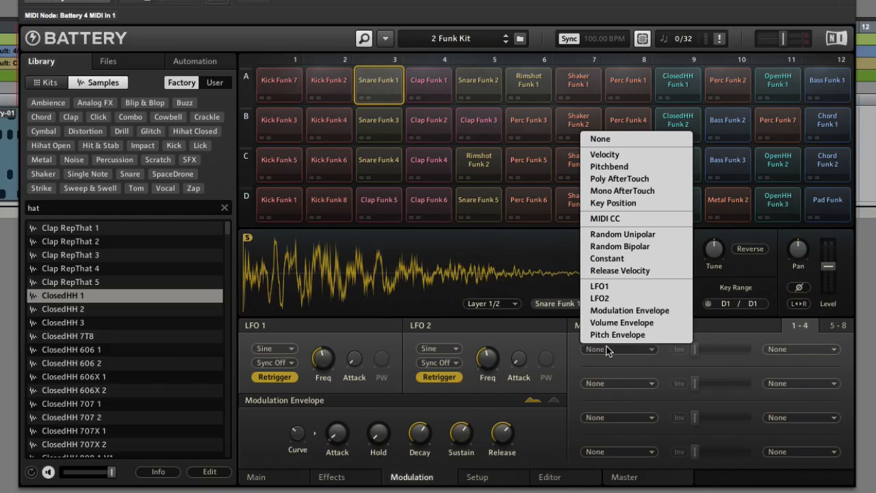
click(629, 286)
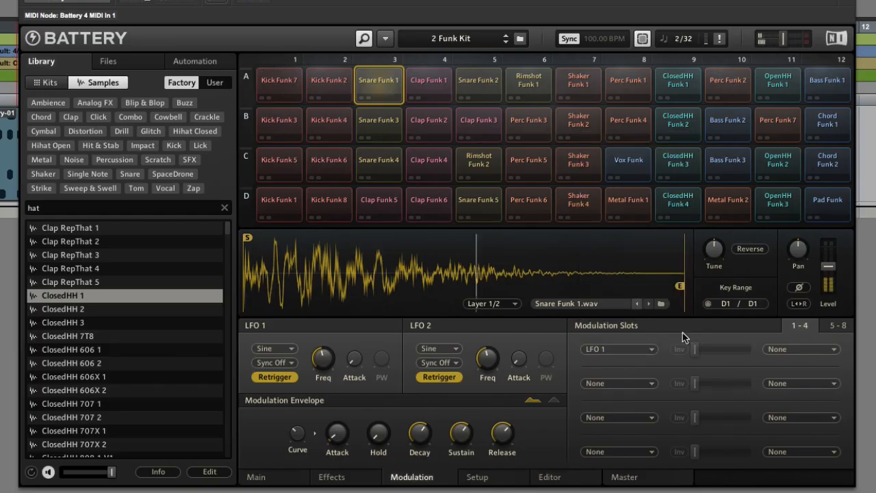
click(785, 351)
click(783, 230)
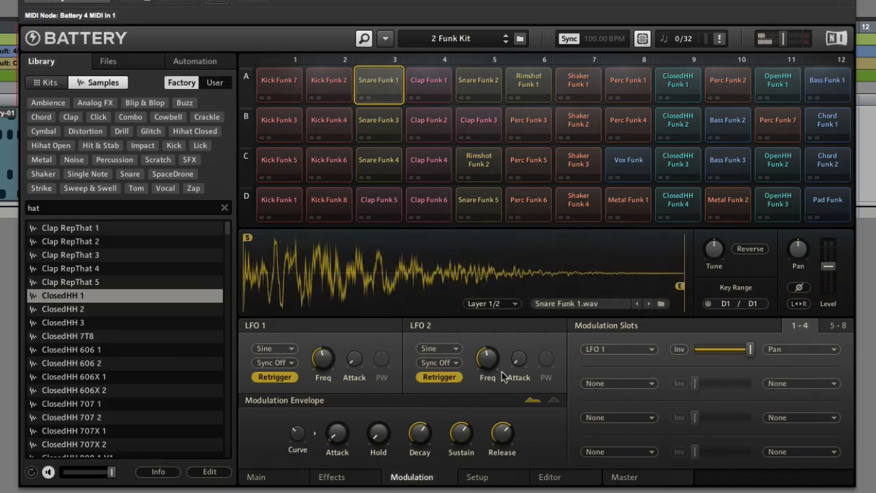
Step: Raise LFO 1's frequency to 4.0 Hz, and try syncing it to 8th and half notes during playback
drag(325, 358, 320, 339)
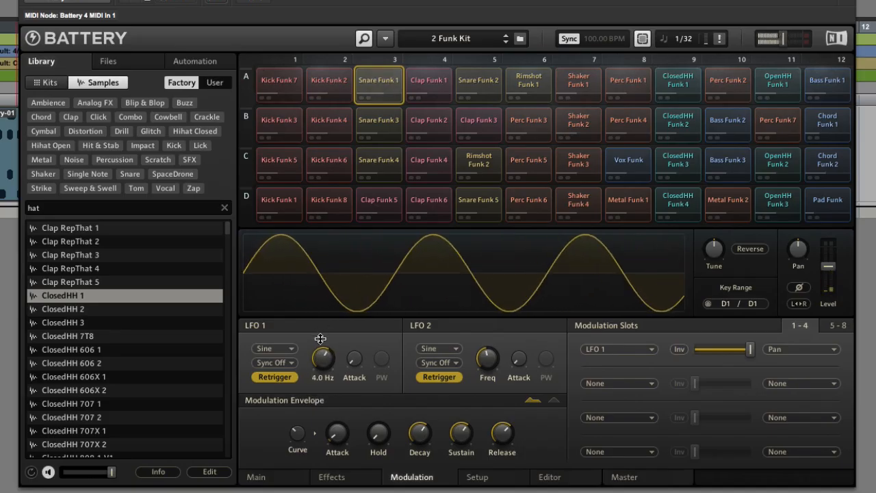
click(272, 362)
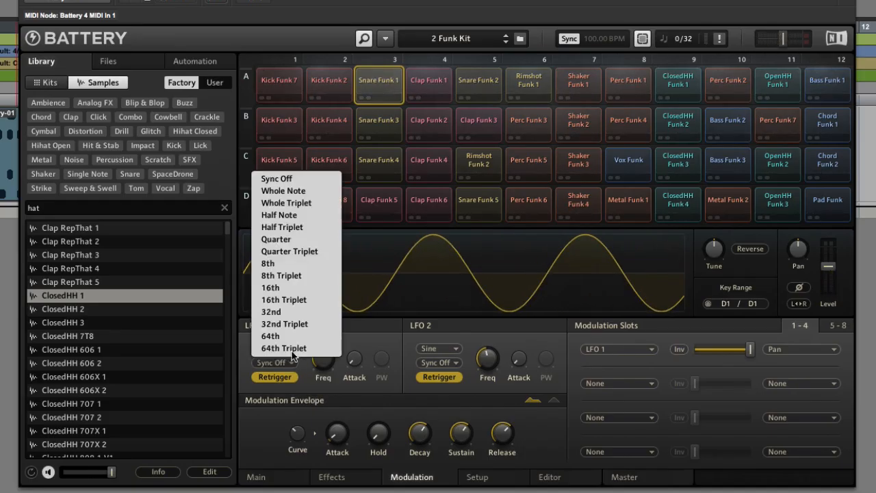
click(294, 266)
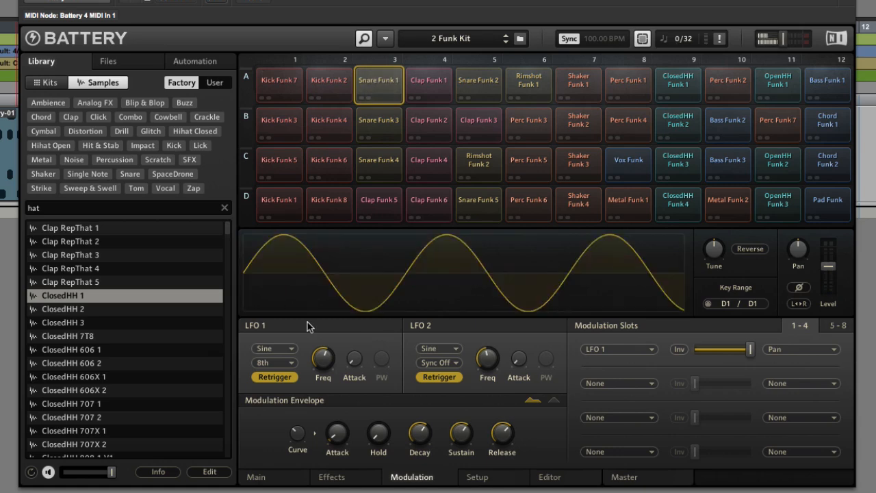
key(space)
mouse_move(320, 354)
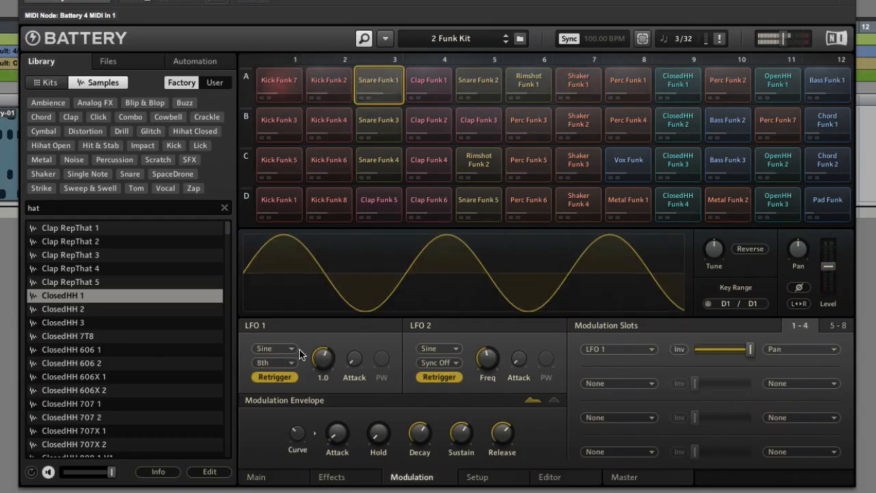
click(281, 363)
click(295, 217)
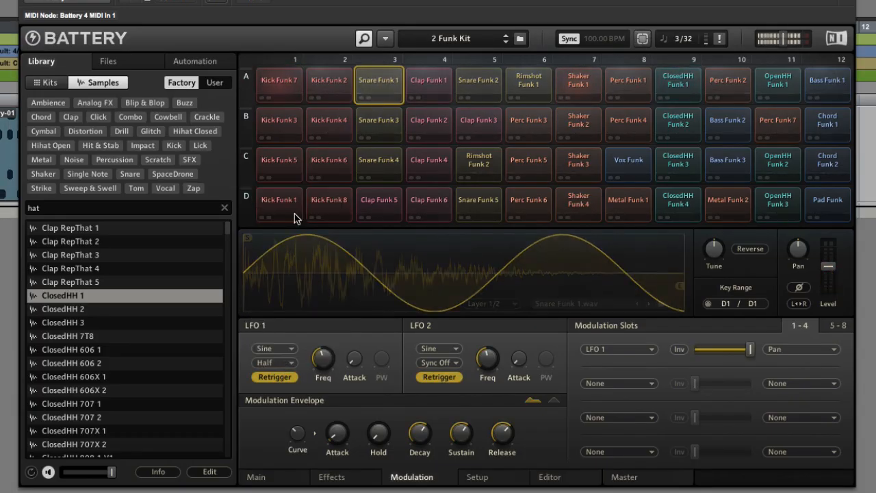
mouse_move(277, 363)
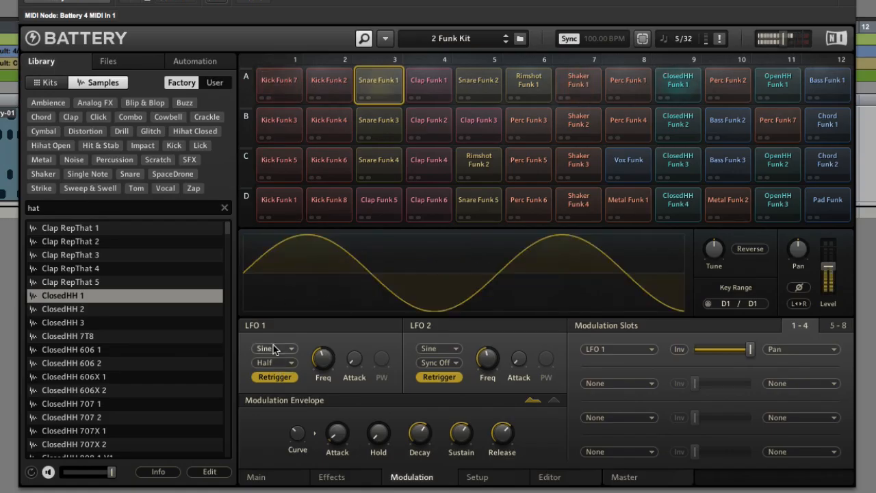
Step: Try LFO 1 as a saw wave synced to 8th and 64th notes, raising its frequency to 2.0
click(274, 349)
click(275, 374)
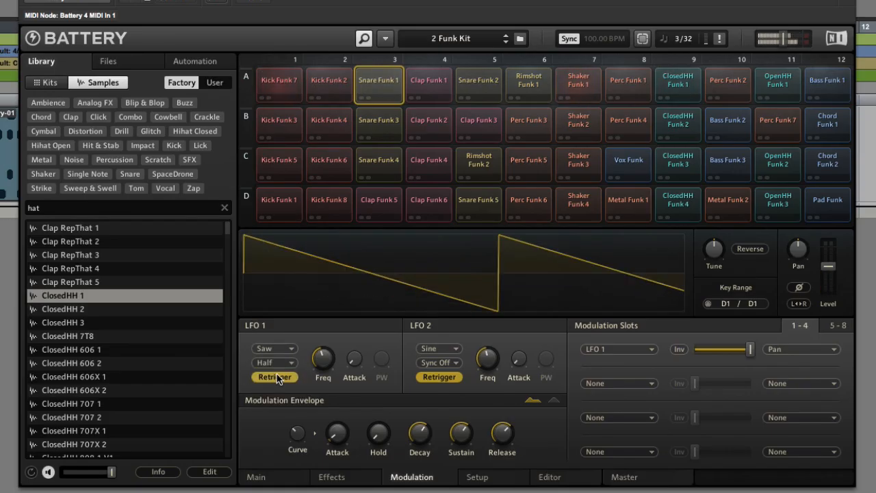
click(274, 362)
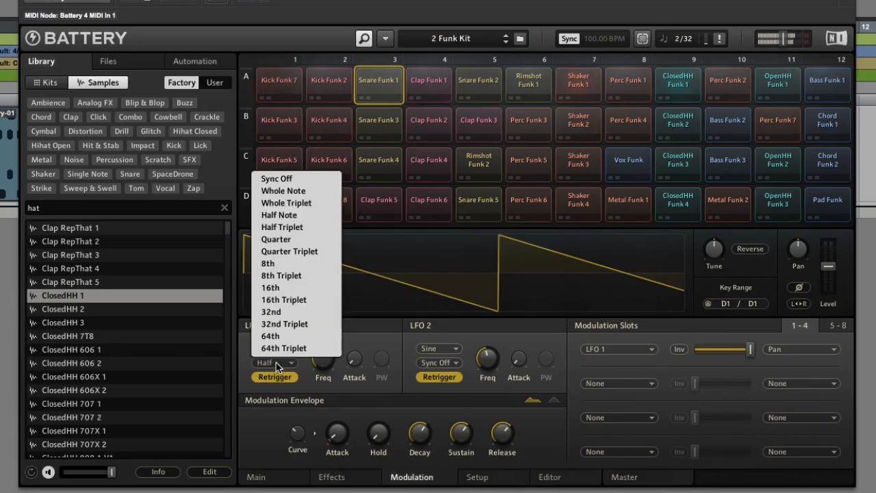
click(297, 271)
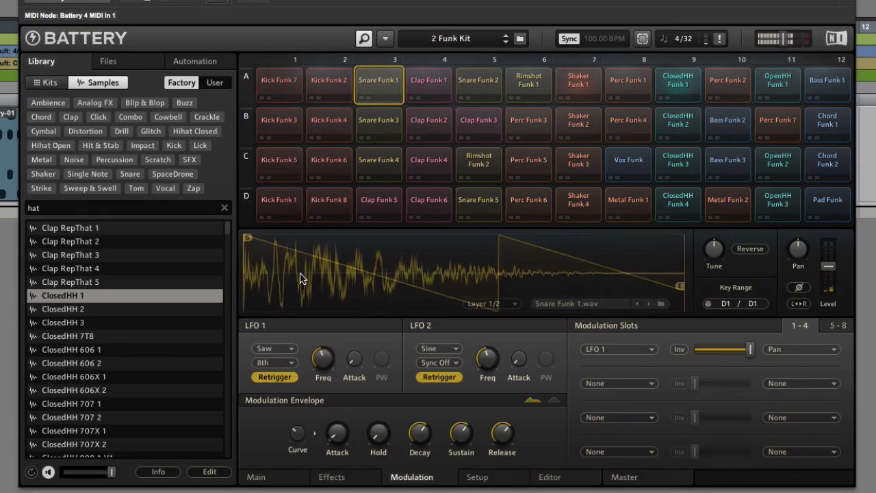
click(275, 361)
click(279, 336)
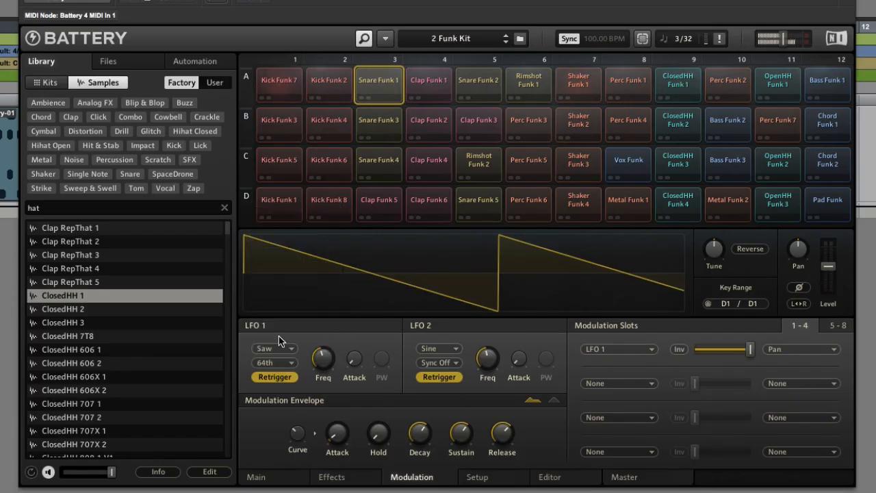
drag(325, 365, 327, 317)
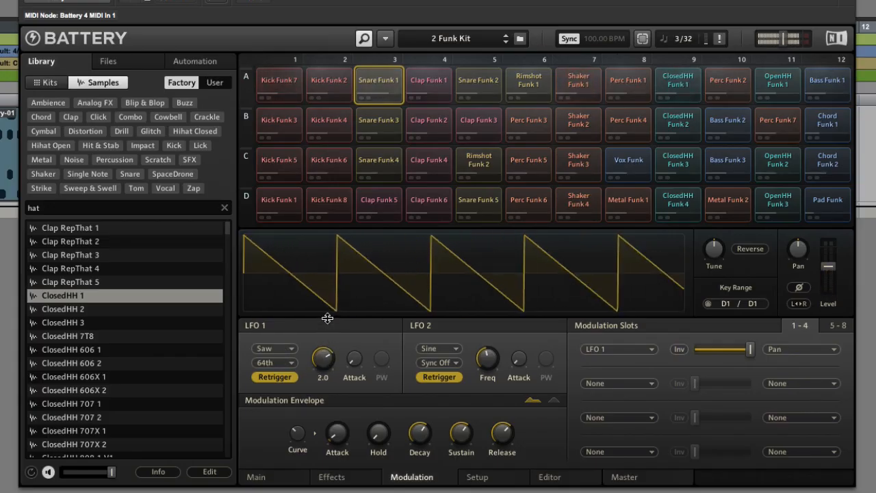
Step: Turn off LFO 1's tempo sync and raise its frequency to 75.5 Hz
click(279, 350)
click(256, 356)
click(256, 356)
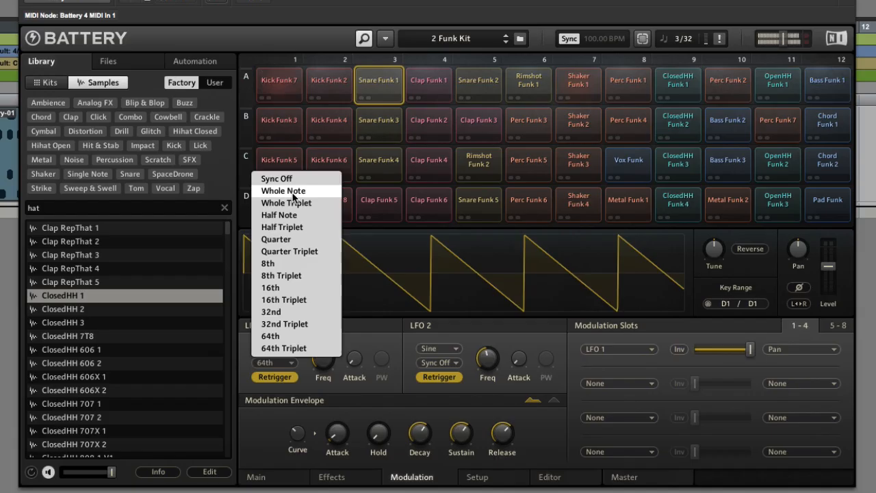
click(268, 181)
drag(323, 359, 311, 336)
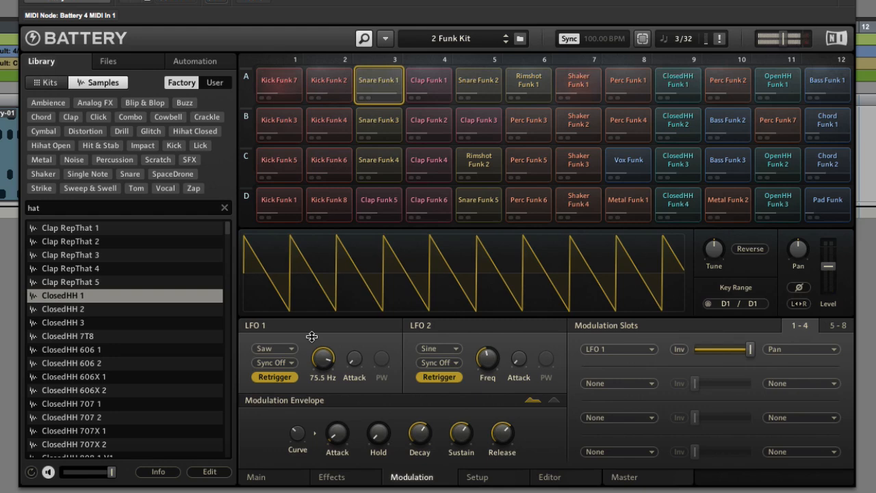
Step: Change LFO 1's modulation target from Pan to Tune in the first slot and lower the LFO's frequency
key(space)
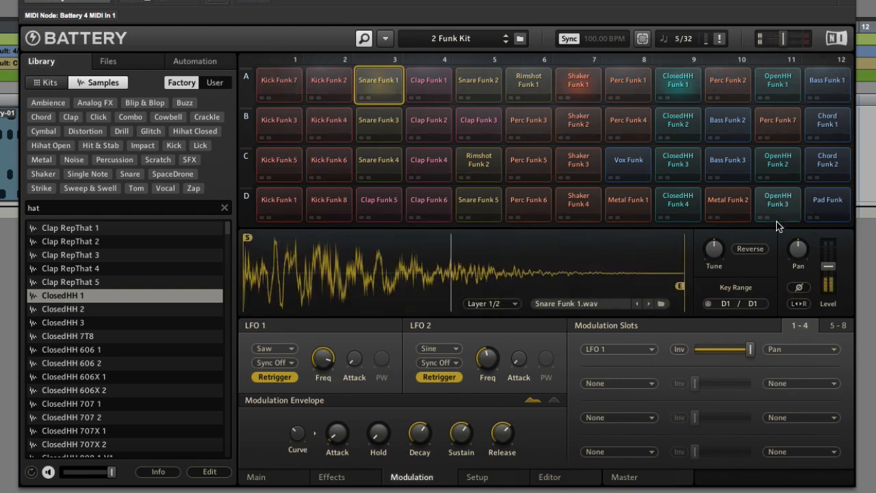
click(784, 351)
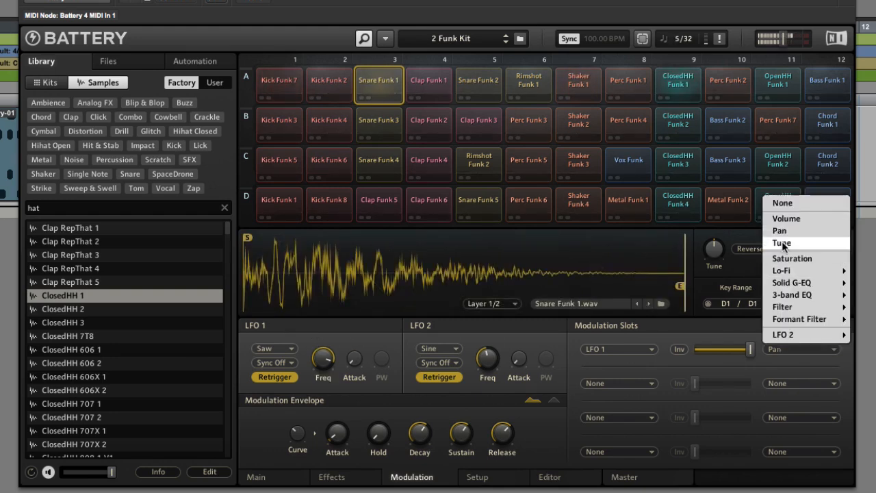
click(784, 245)
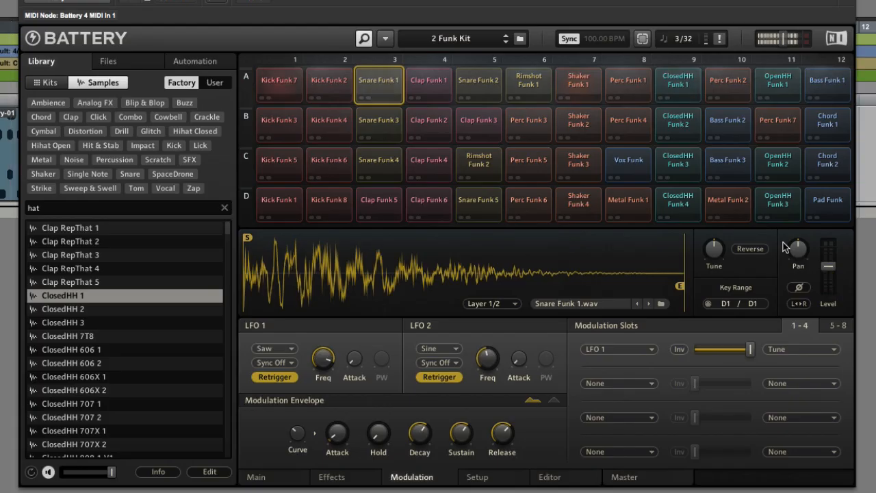
drag(323, 360, 317, 381)
Step: Set LFO 1 to a sine wave with adjusted frequency and attack, and try inverting its modulation of Tune
click(274, 348)
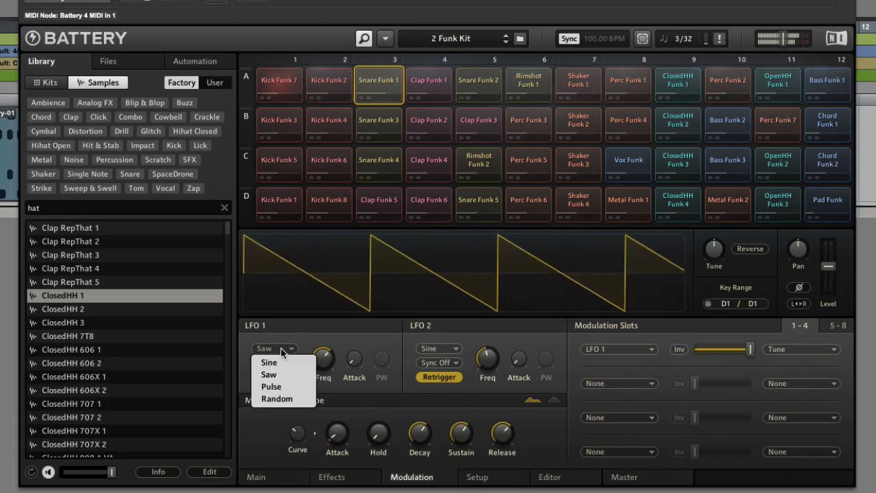
click(280, 363)
drag(317, 366, 311, 393)
drag(357, 360, 371, 274)
drag(324, 361, 331, 298)
drag(354, 359, 317, 413)
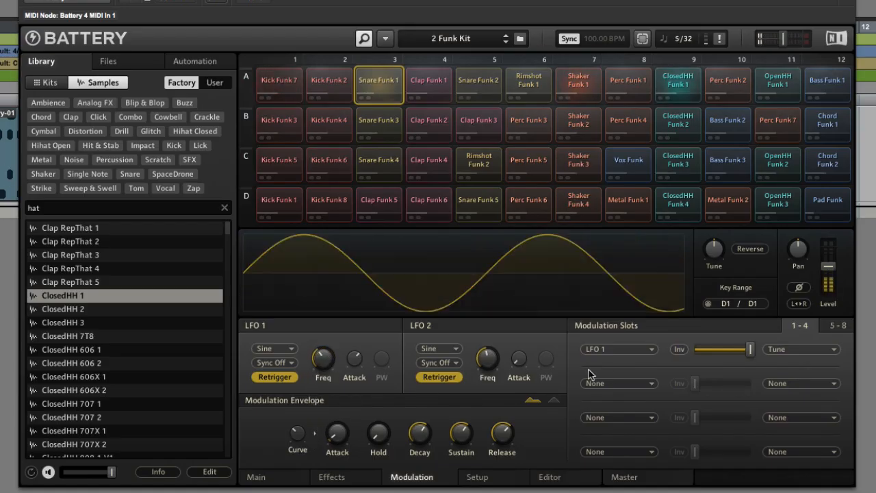
click(678, 350)
click(677, 350)
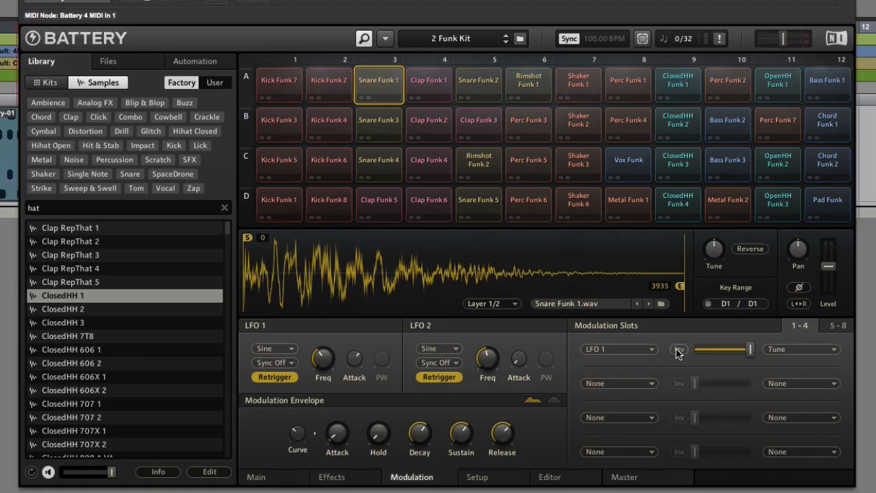
Step: Show the setup settings of Snare Funk 1 and audition its articulations from Roll through Geiger Counter to Alternate Stroke
click(499, 479)
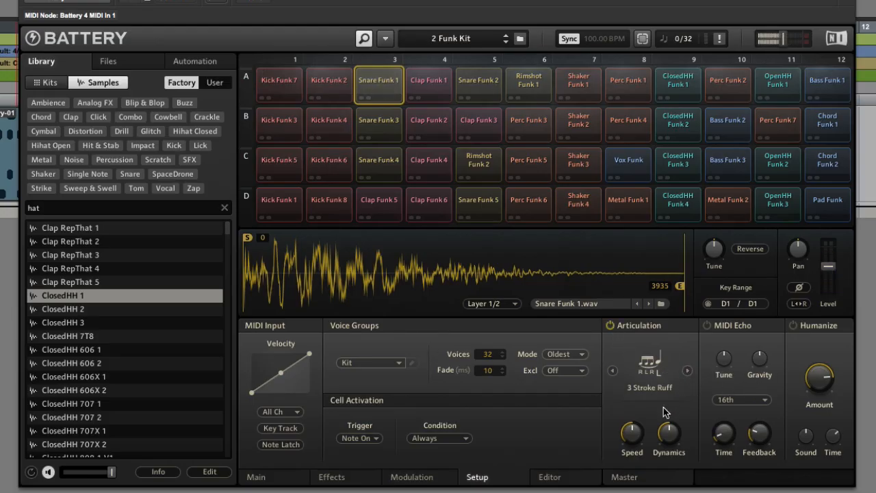
click(688, 371)
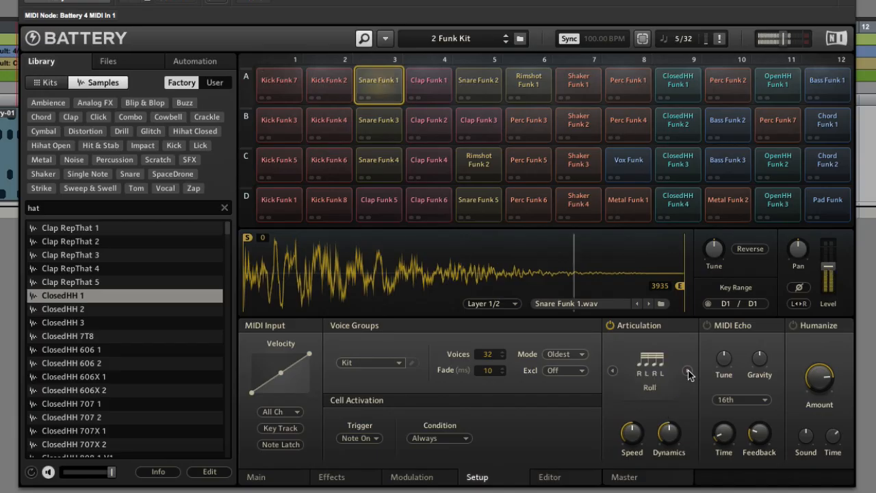
click(688, 370)
click(688, 370)
click(687, 370)
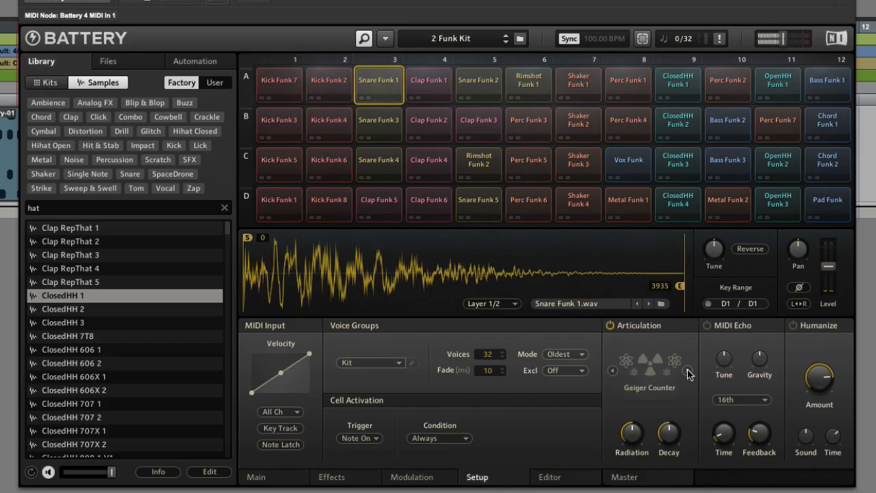
click(688, 371)
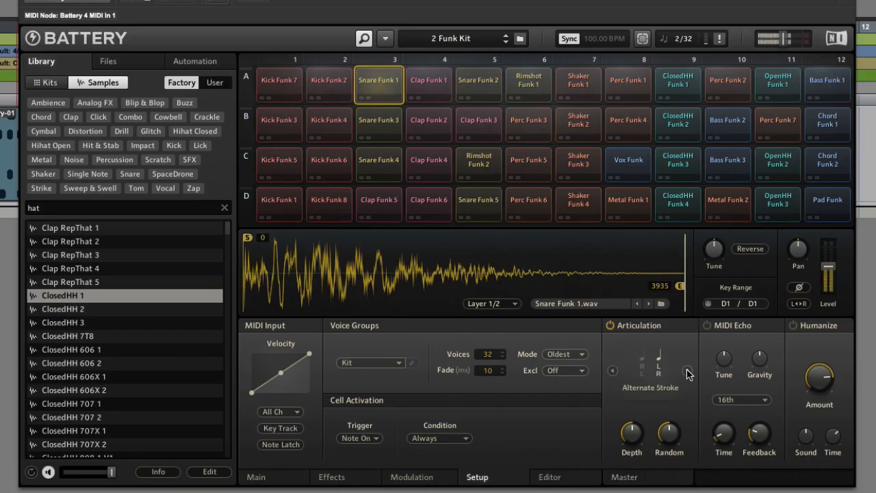
Step: Choose the Three Stroke Ruff articulation, compare it with Roll, and try dynamics at 22% and speed at 31%
click(643, 373)
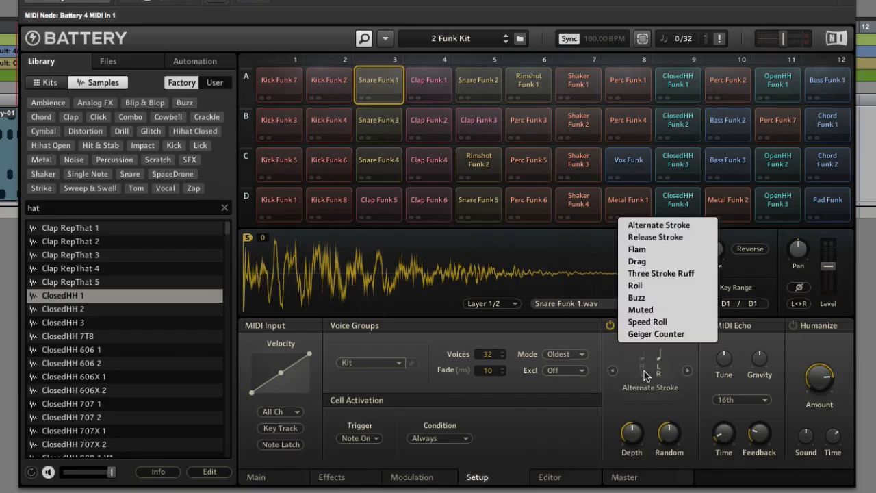
click(652, 274)
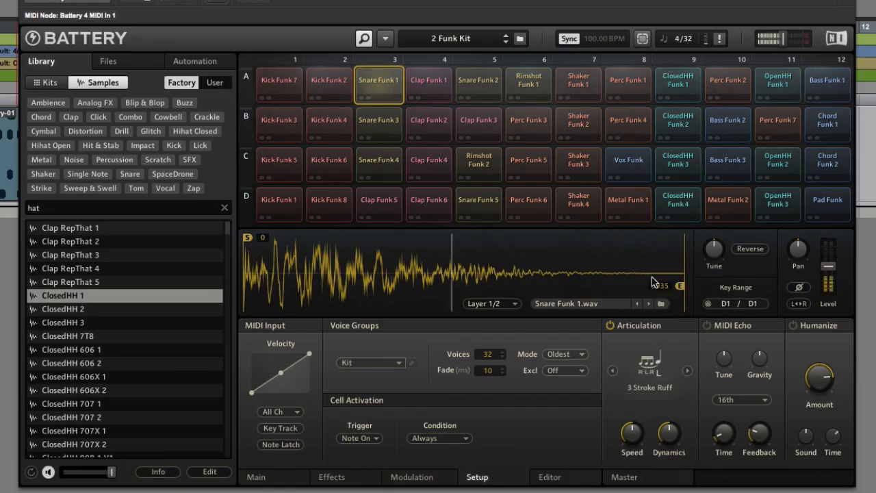
click(686, 370)
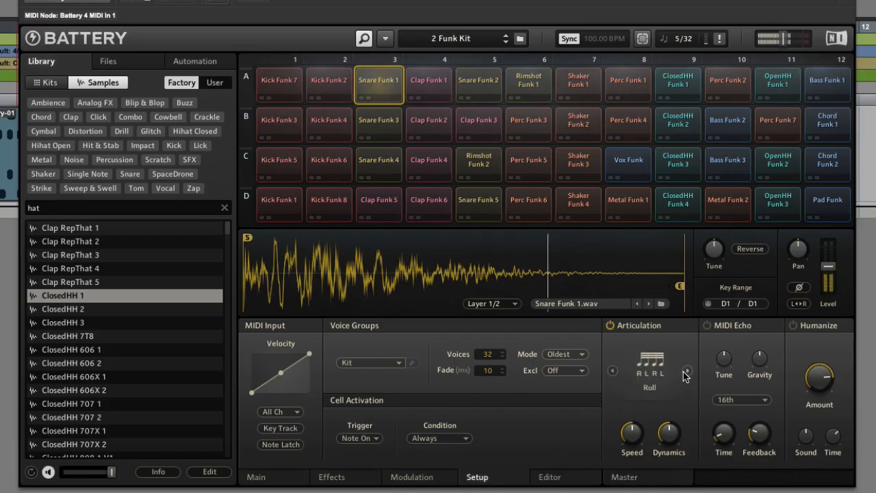
click(612, 370)
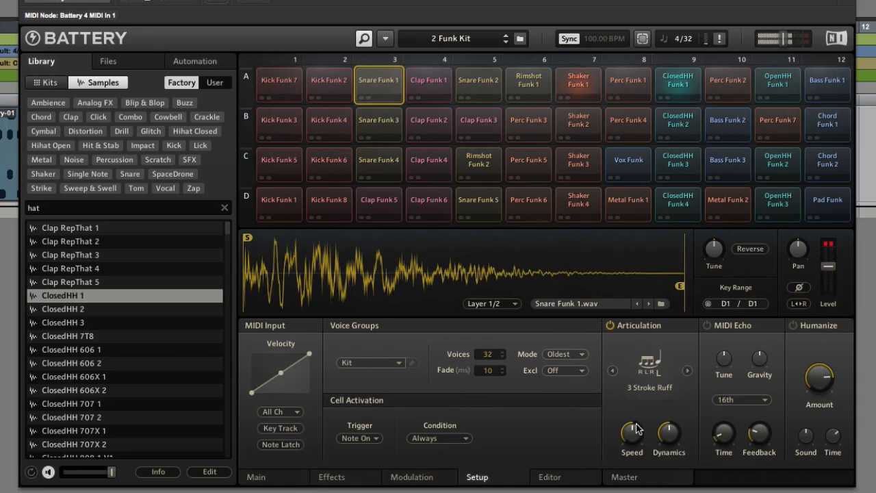
drag(665, 436, 656, 474)
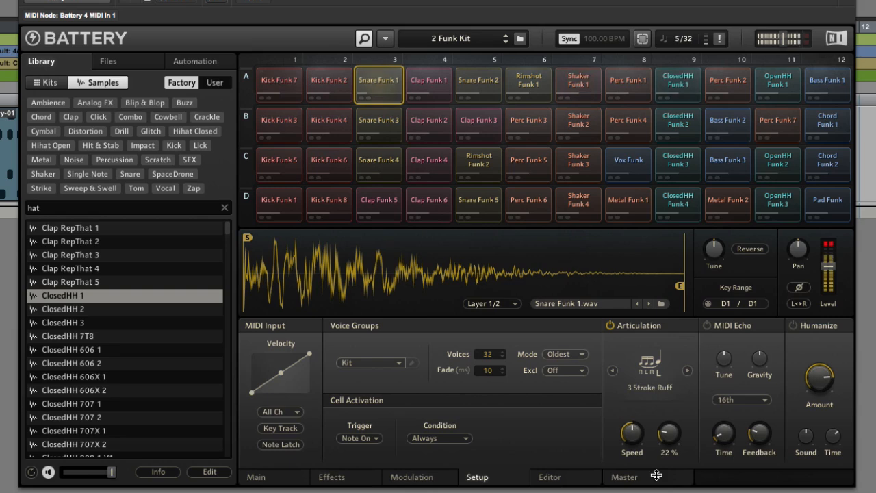
drag(662, 417, 623, 464)
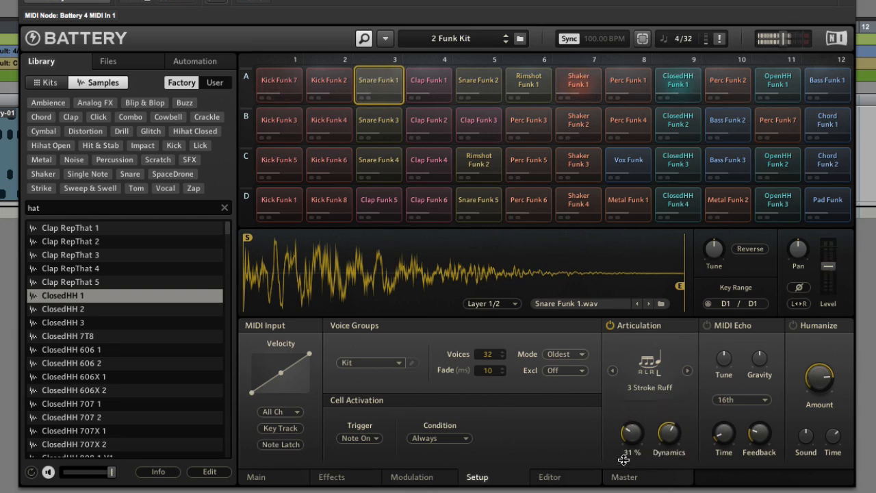
Step: Switch the articulation past Roll to Buzz, raise its pressure to 74% and lower its grip
click(687, 370)
click(687, 370)
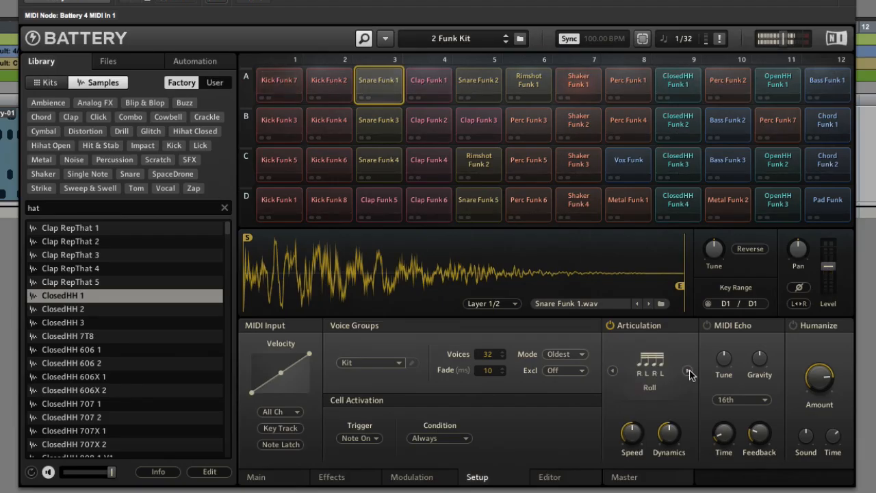
click(688, 371)
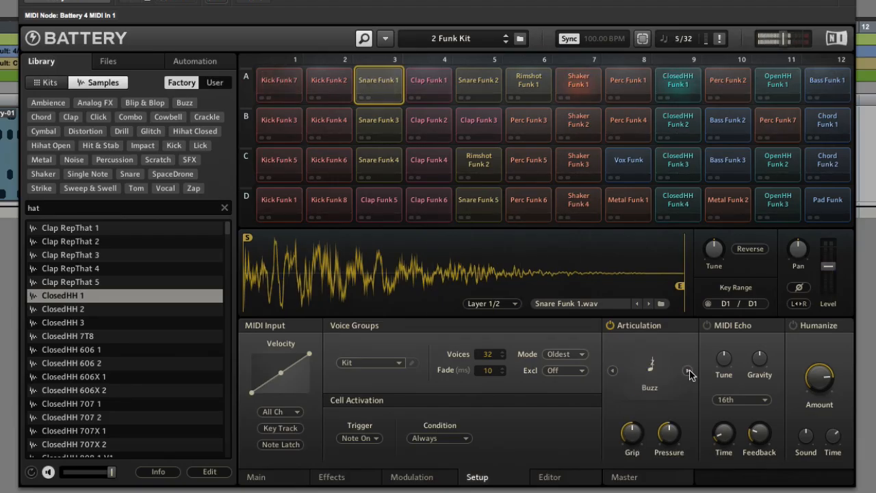
drag(666, 431, 671, 405)
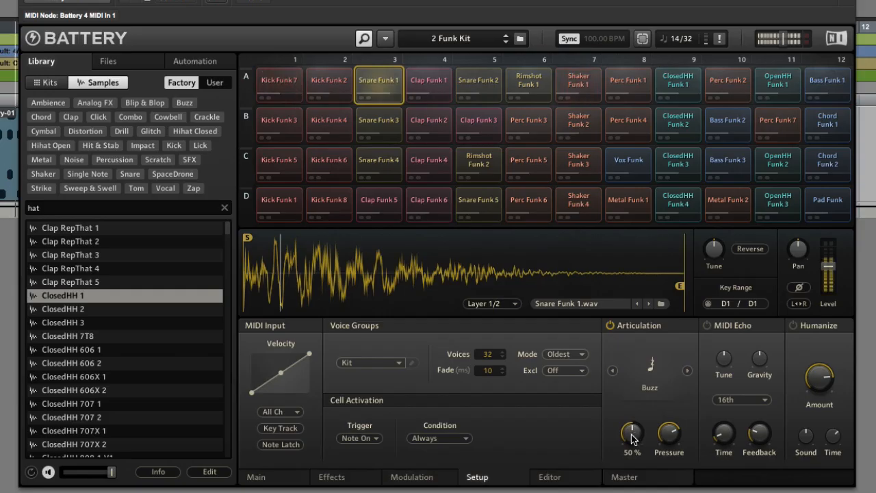
drag(633, 438, 617, 486)
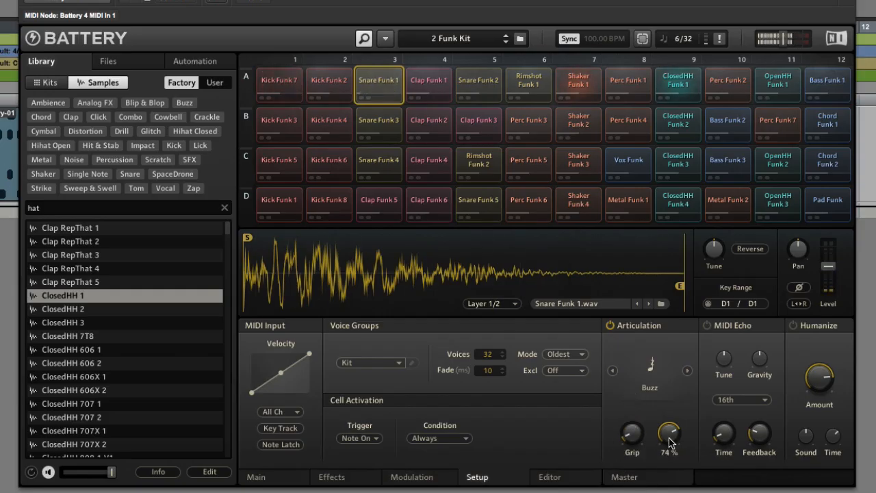
Step: Switch the articulation to Muted and turn Articulation off, and enable MIDI Echo with a higher gravity
click(687, 371)
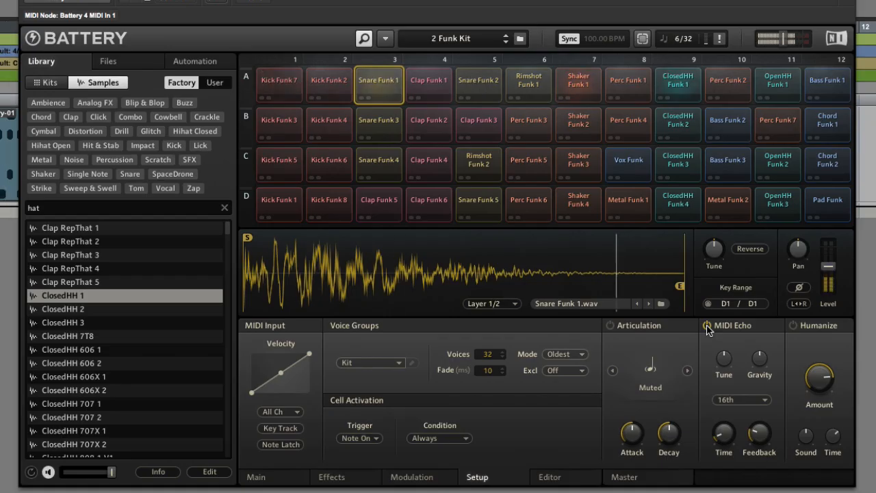
mouse_move(759, 360)
mouse_down()
mouse_move(755, 392)
mouse_move(760, 362)
mouse_up()
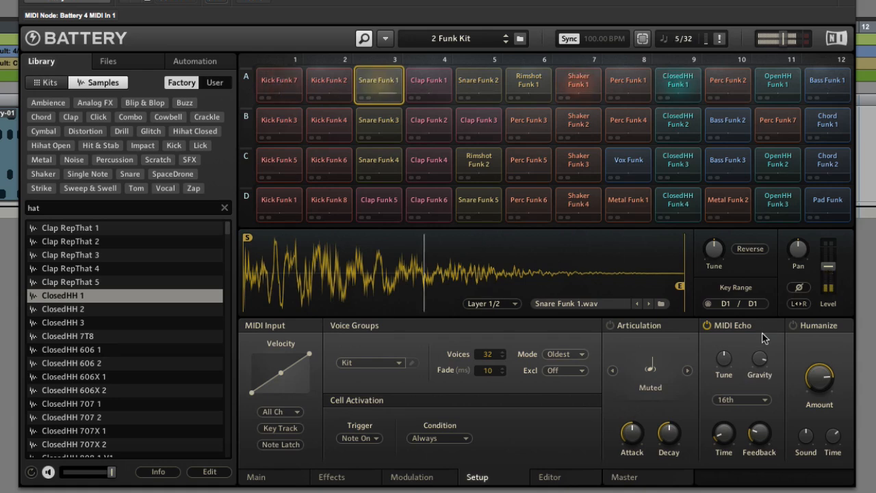
Step: Raise the MIDI Echo's tune and time, try its gravity at 100% and bring the gravity down again
drag(726, 359, 731, 320)
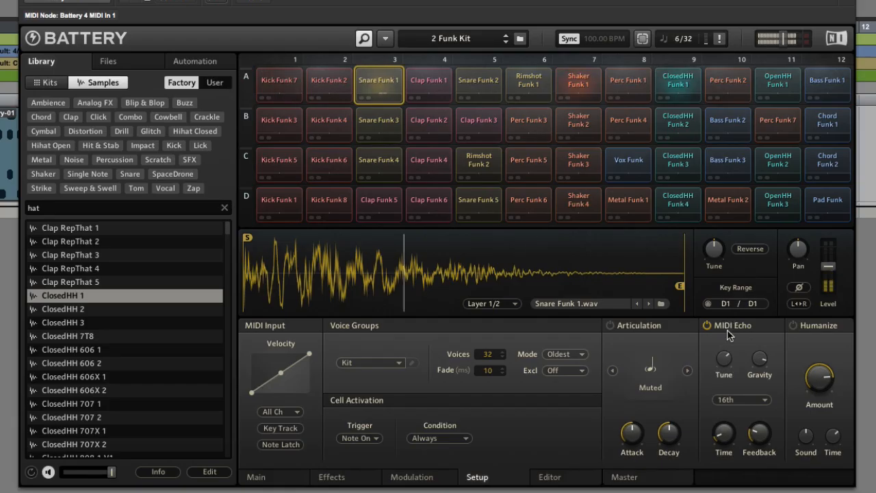
mouse_move(757, 363)
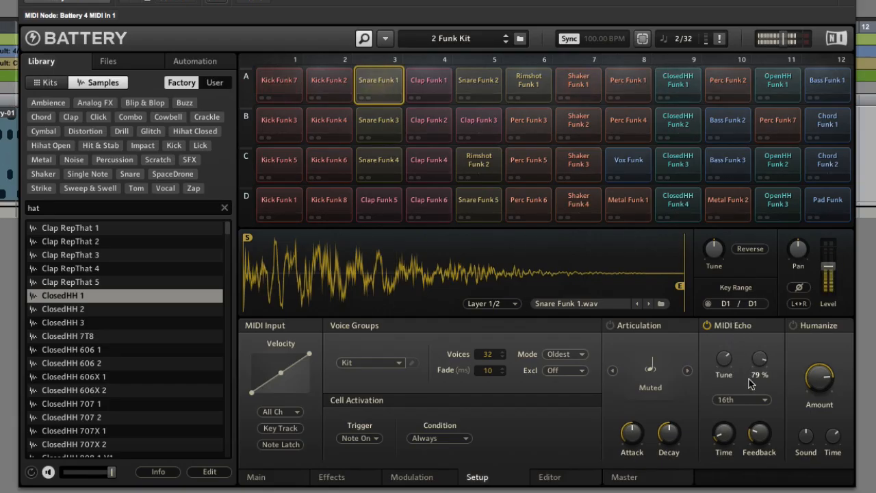
drag(727, 435, 729, 394)
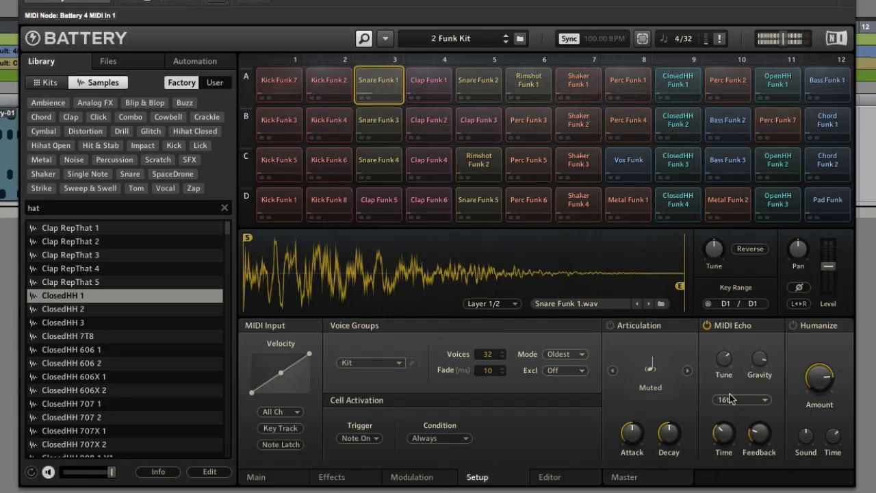
mouse_move(753, 363)
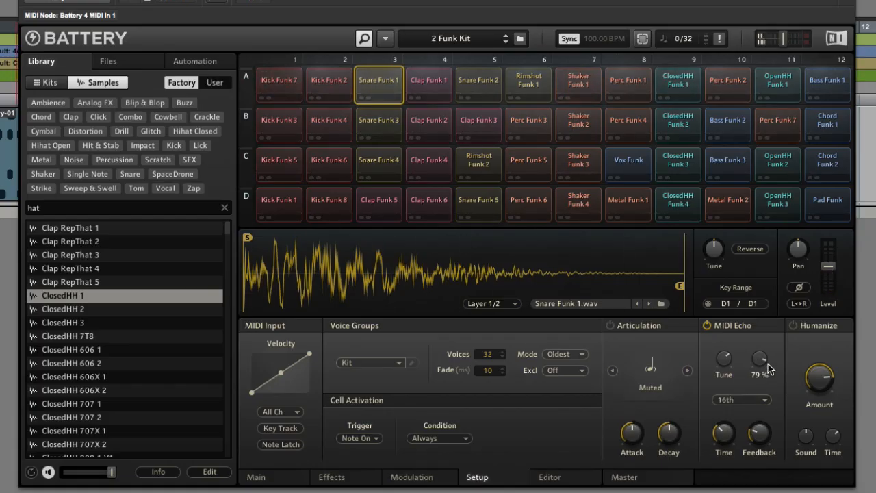
drag(759, 353, 761, 348)
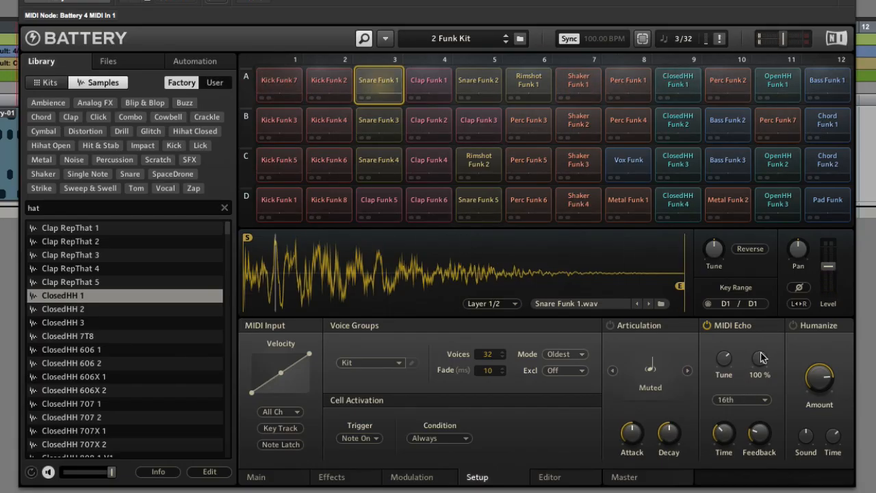
drag(761, 357, 745, 486)
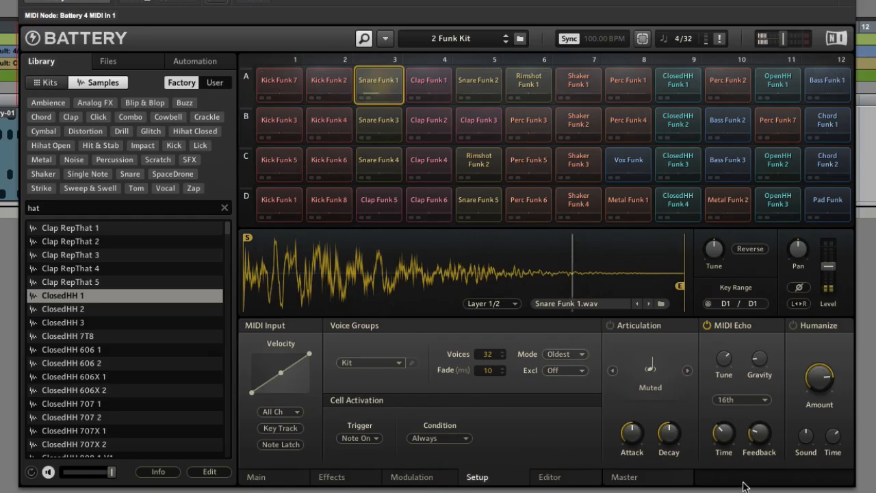
Step: Turn MIDI Echo off and enable Humanize, setting its sound variation to 44% and adjusting its time
click(707, 323)
click(794, 326)
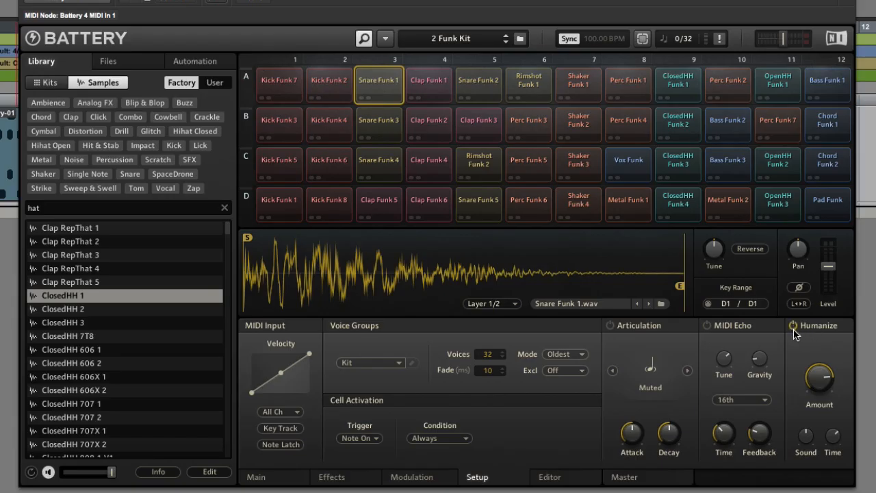
drag(805, 435, 806, 395)
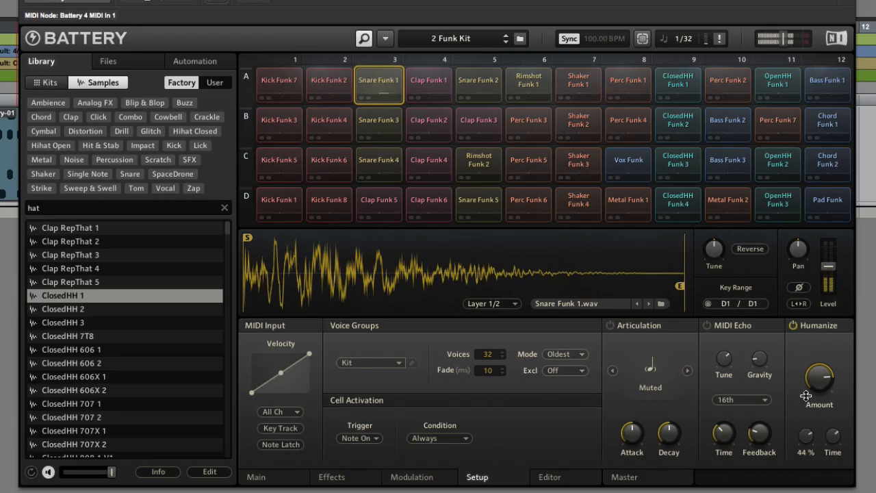
drag(832, 435, 831, 418)
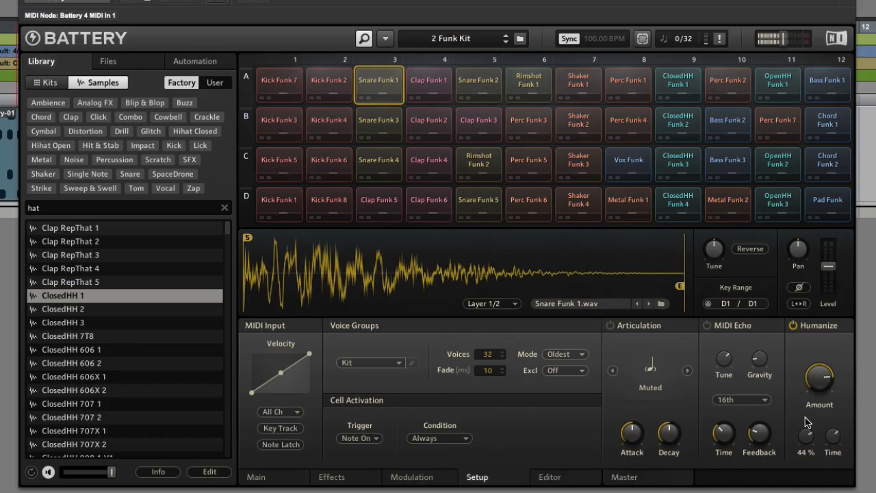
Step: Open the sample editor, try a high velocity of 89 on the Snare Funk 1 layer, and limit the Snare Funk 2 layer to 80
click(572, 479)
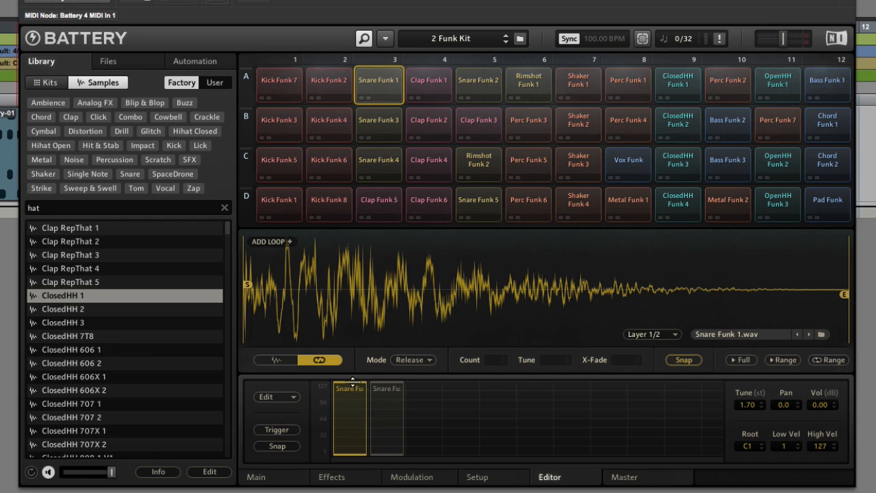
drag(352, 381, 354, 403)
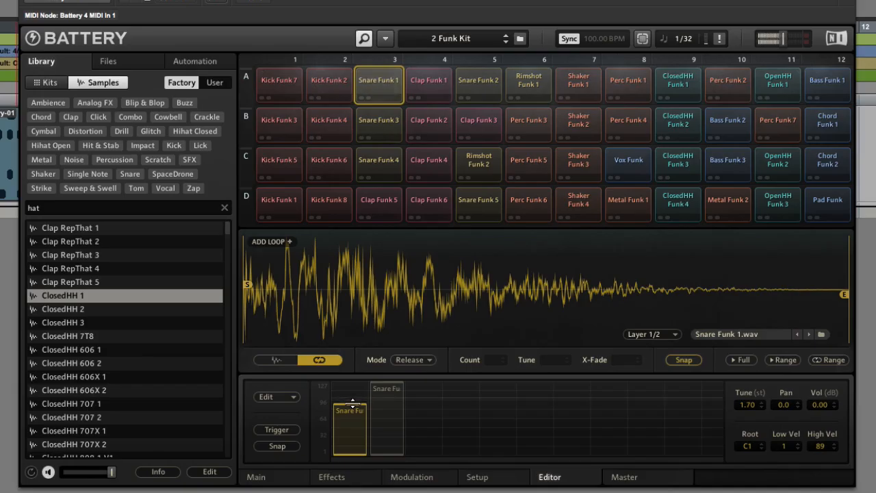
drag(352, 404, 351, 376)
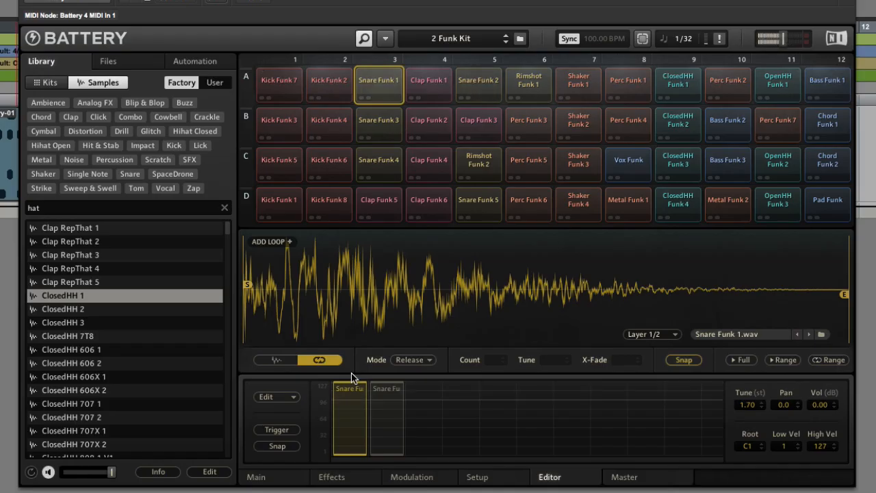
drag(383, 386, 382, 409)
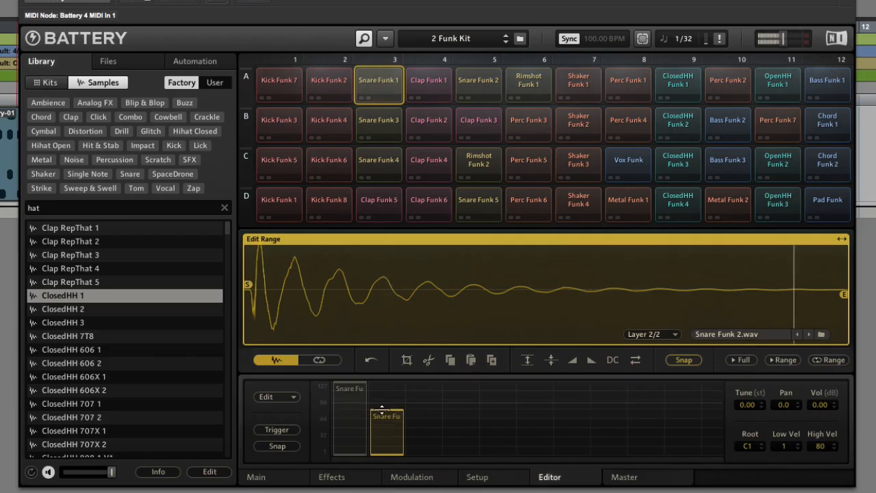
Step: Tune the Snare Funk 2 layer to 3.60 st, extend its high velocity to 127 and limit the Snare Funk 1 layer to 83
drag(745, 405, 745, 380)
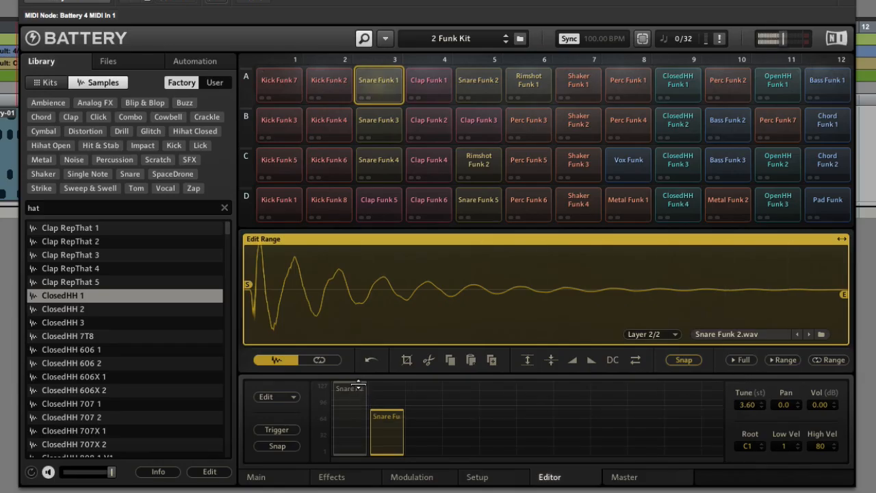
scroll(391, 392, right, 3)
scroll(391, 397, left, 3)
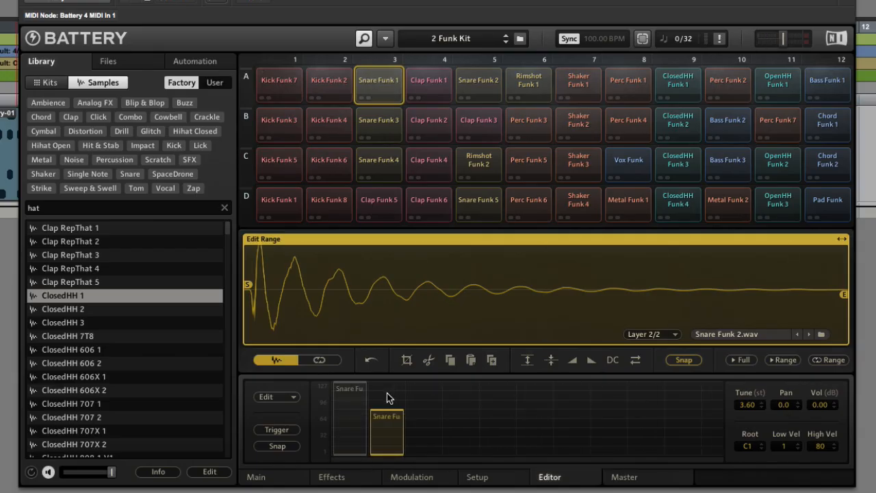
drag(389, 408, 372, 362)
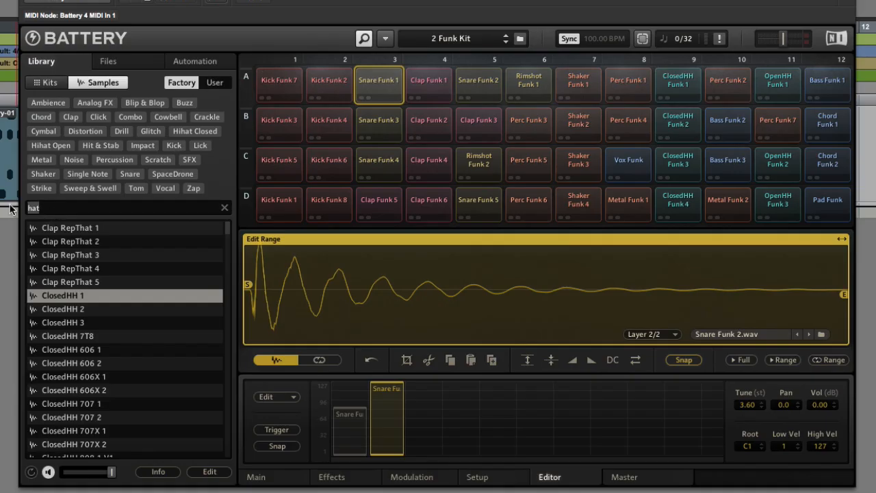
Step: Search the sample library for "snare", preview Rim Davis 1 V2 and Rim Davis 3 V2, and narrow the search to "snare funk"
text(snare)
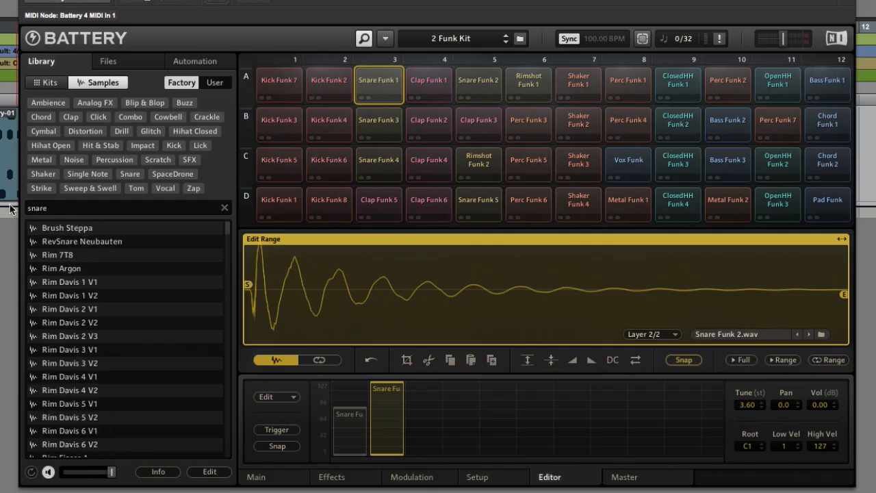
click(67, 296)
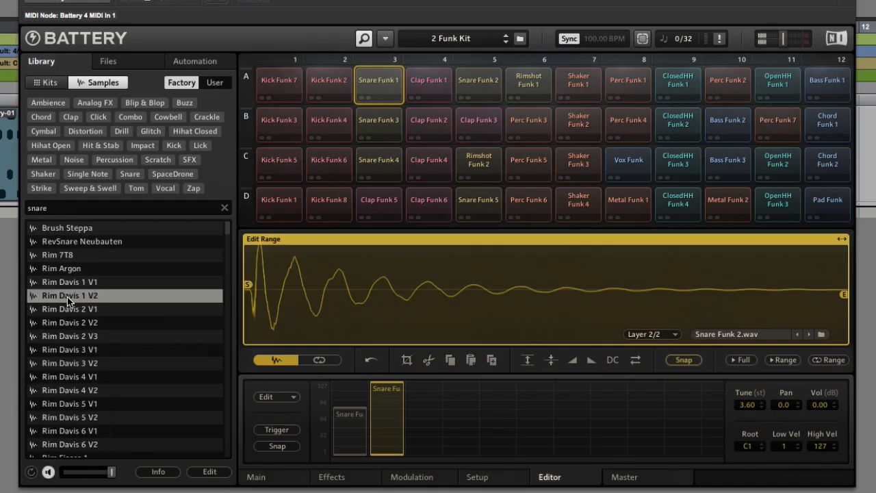
click(70, 362)
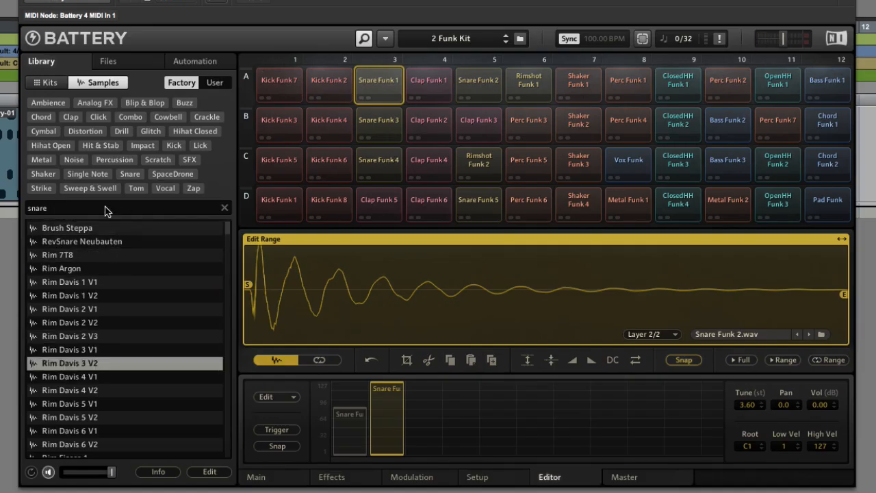
text(v)
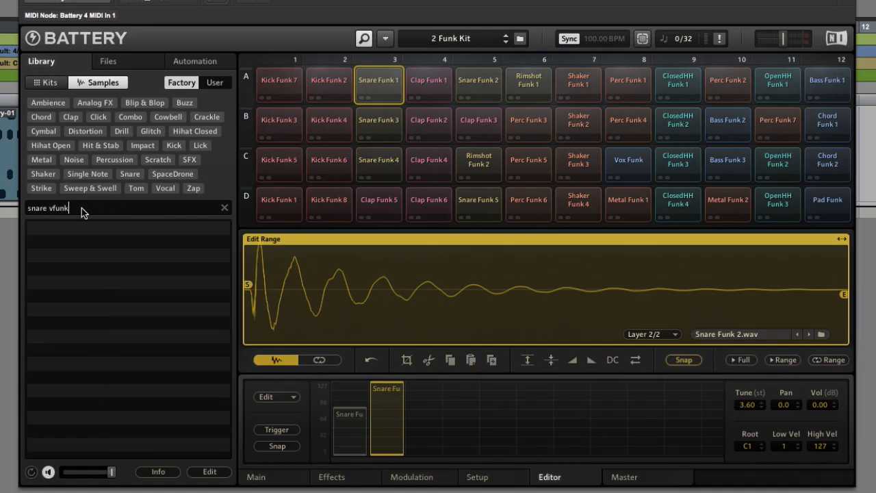
key(BackSpace)
text(fun)
Step: Audition the samples Snare Funk 1 to 5 and add Snare Funk 4 as a third layer of the cell
click(68, 241)
click(65, 259)
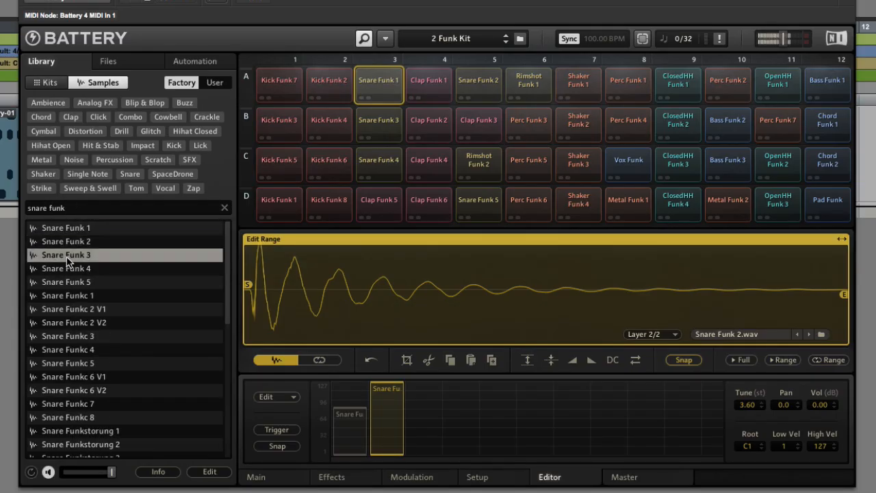
click(69, 269)
click(68, 243)
click(58, 269)
click(51, 284)
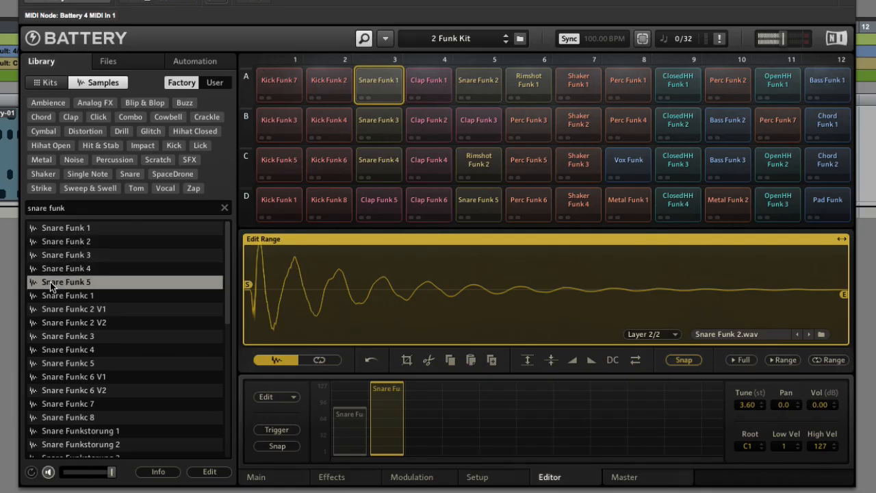
click(58, 229)
click(50, 271)
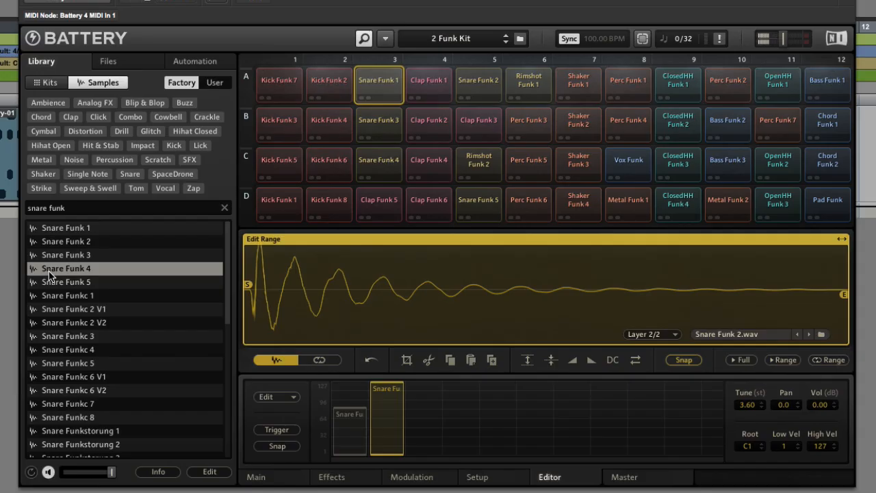
drag(36, 271, 426, 414)
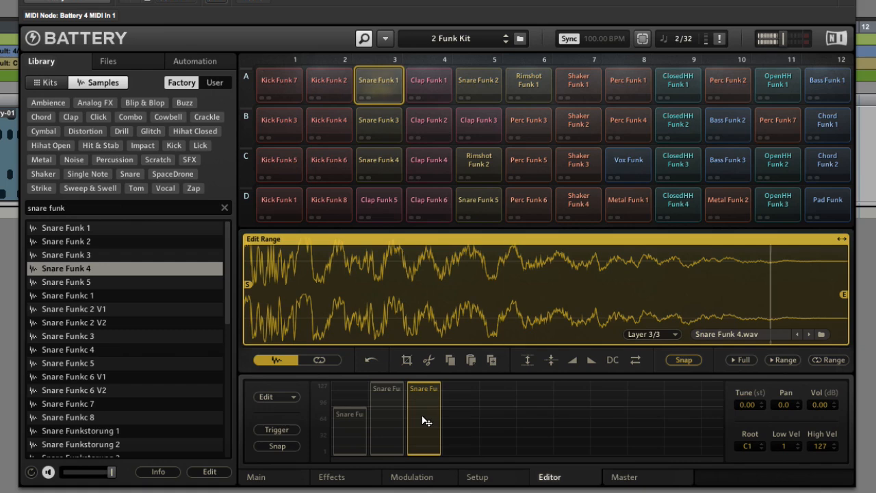
Step: Delete the Snare Funk 1 and Snare Funk 2 layers, moving the Snare Funk 4 layer to the second slot with a high velocity of 43
click(354, 422)
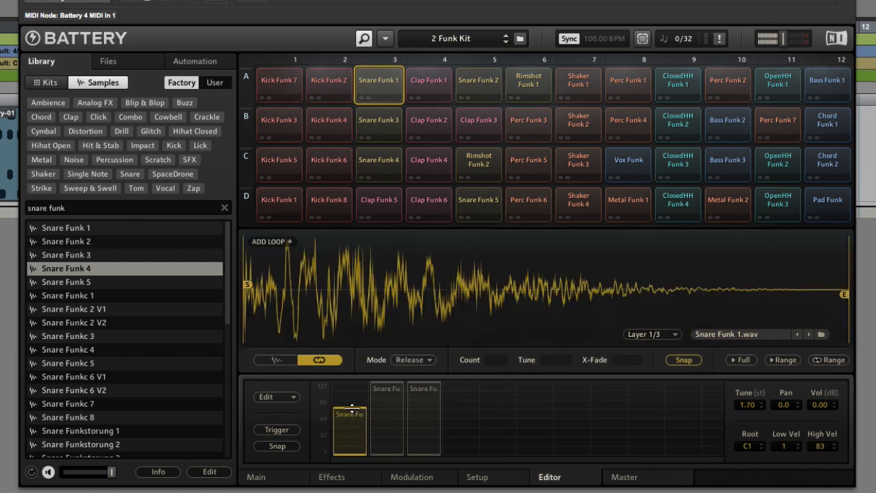
key(Delete)
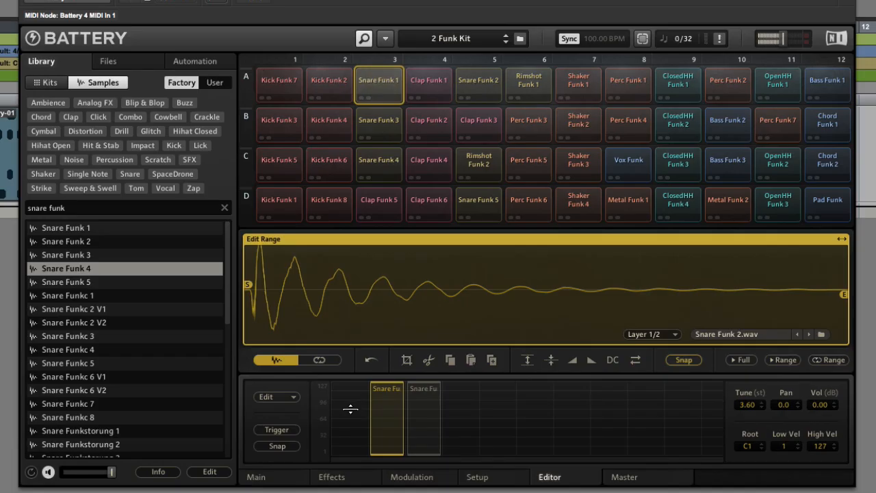
click(425, 403)
drag(386, 386, 362, 428)
drag(431, 446, 400, 451)
click(358, 430)
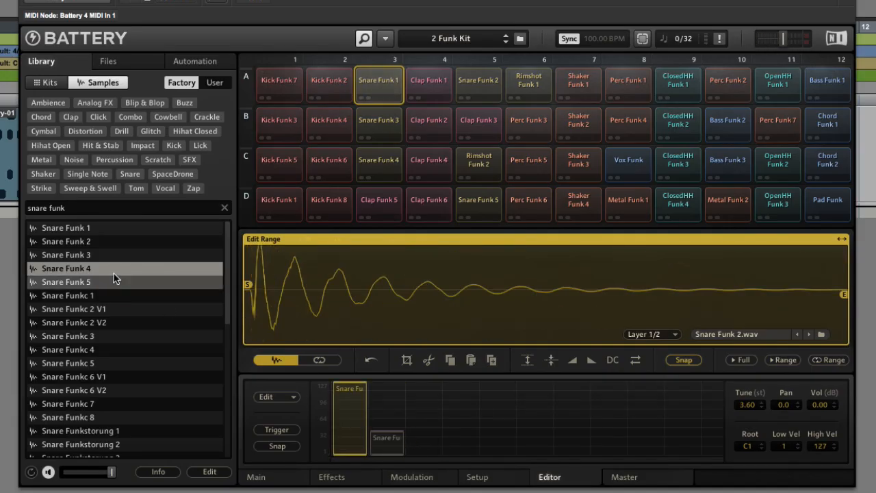
key(Delete)
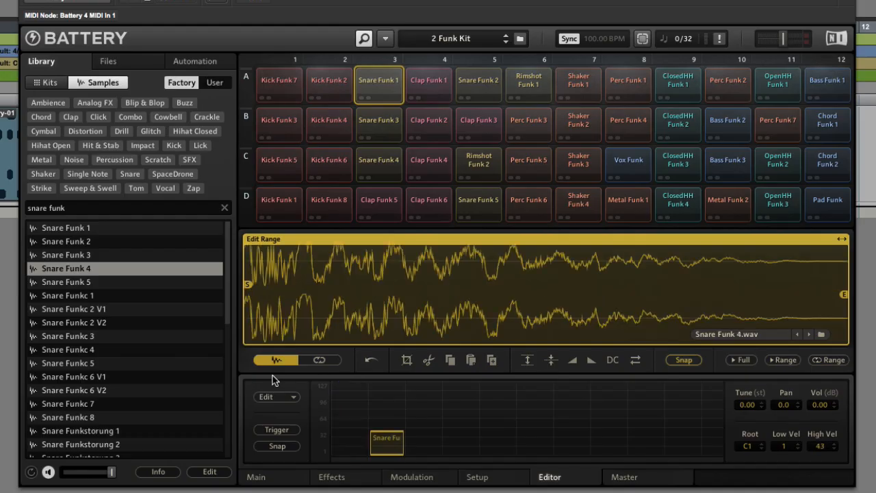
Step: Add Snare Funk 1 as a layer with low velocity 69, and give the Snare Funk 4 layer high velocity 74 and tuning 2.70 st
drag(93, 233, 387, 413)
drag(361, 456, 356, 414)
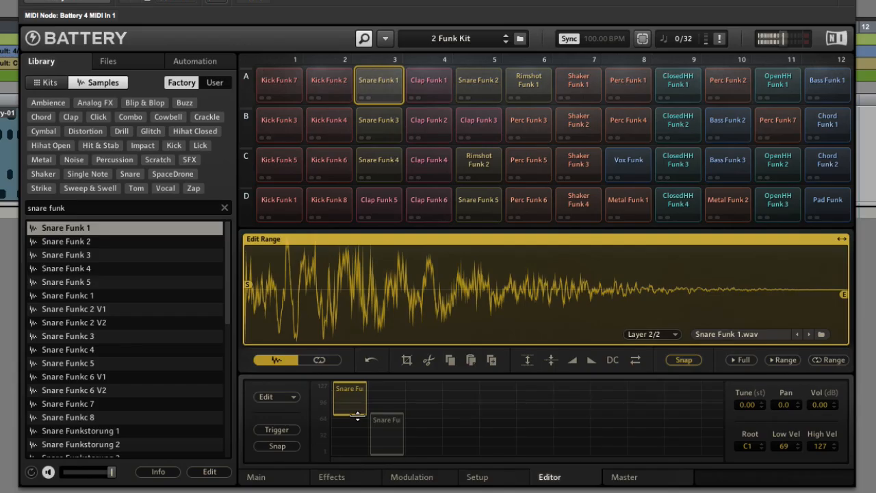
click(384, 421)
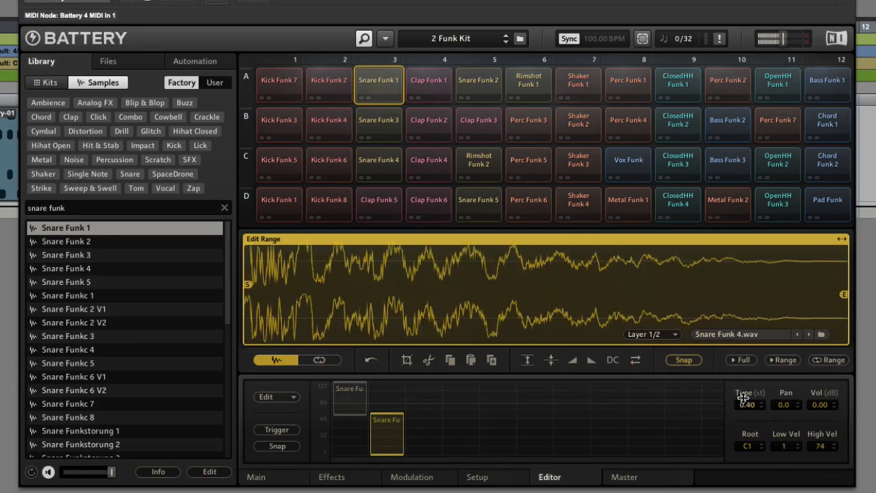
drag(743, 387, 745, 388)
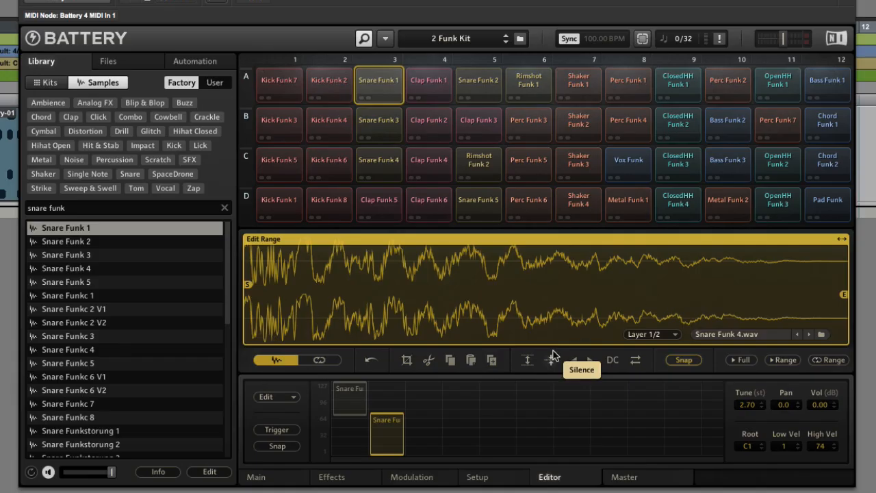
Step: Show the master section, select Bus 1 and route the Kick Funk 7 and Kick Funk 3 cells to it
click(621, 479)
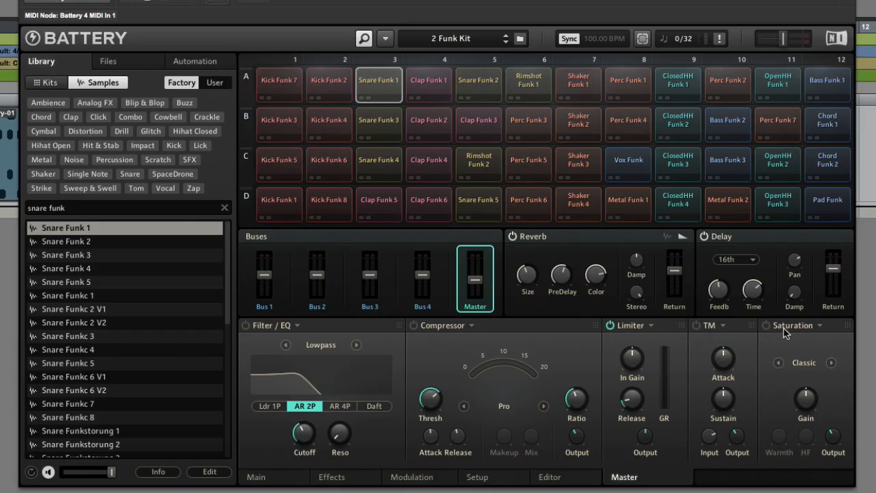
mouse_move(805, 424)
mouse_move(265, 269)
click(266, 268)
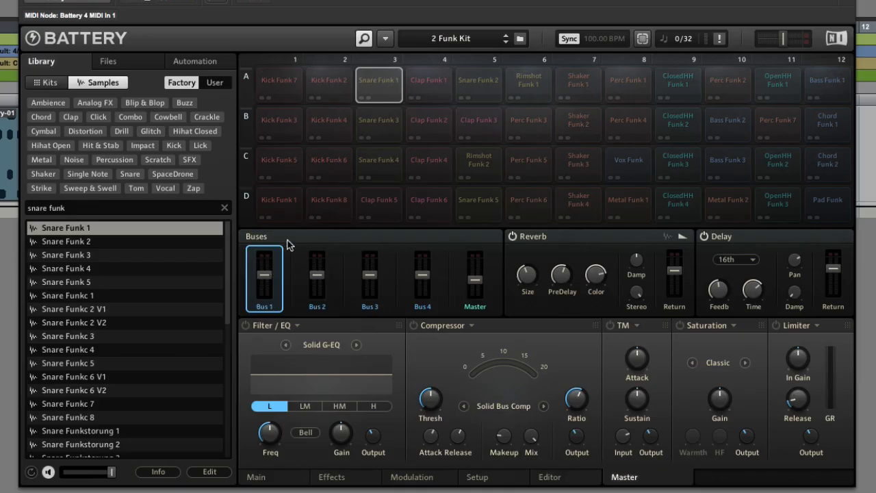
click(280, 90)
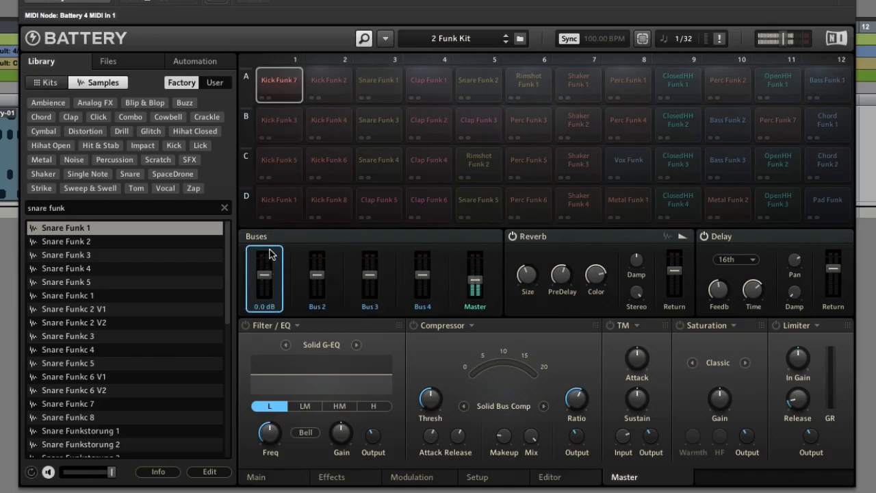
click(286, 131)
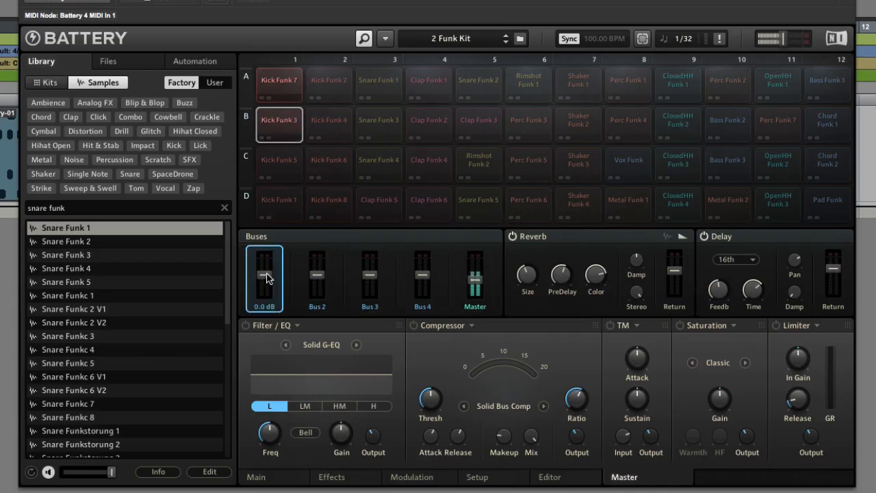
Step: Add the Kick Funk 5 and Kick Funk 1 cells to Bus 1 and adjust the bus level
click(280, 167)
click(274, 203)
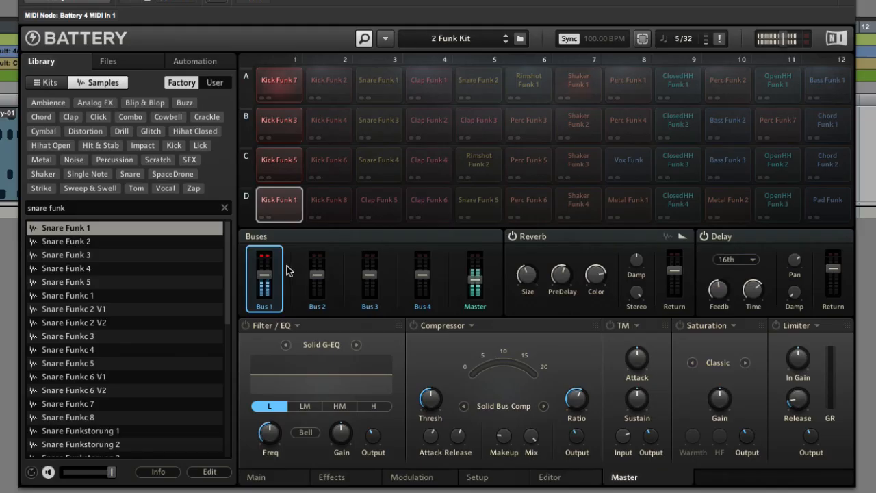
mouse_move(266, 257)
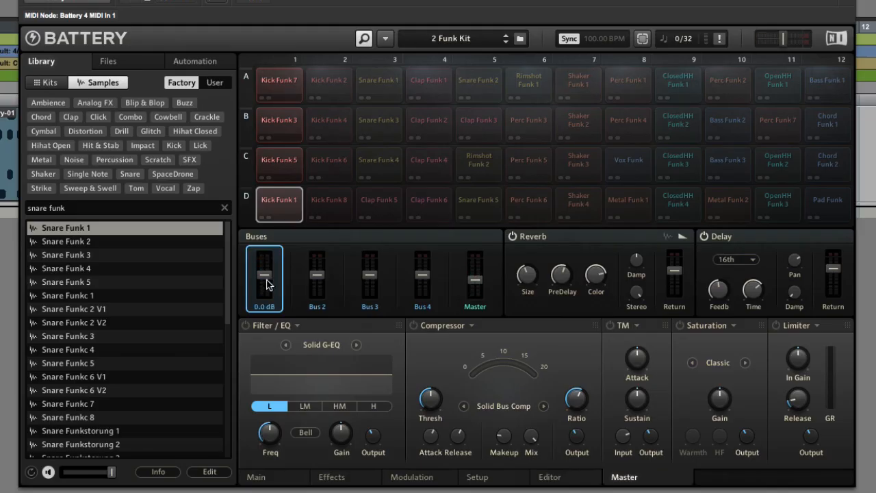
mouse_move(265, 277)
mouse_down()
mouse_move(263, 301)
mouse_move(264, 276)
mouse_up()
Step: Rename Bus 1 as Kicks and lower its level slightly
right_click(266, 309)
click(273, 318)
drag(265, 277, 264, 277)
Step: Browse the factory kits and filter them by Drums and Analog Drum Kit
click(50, 82)
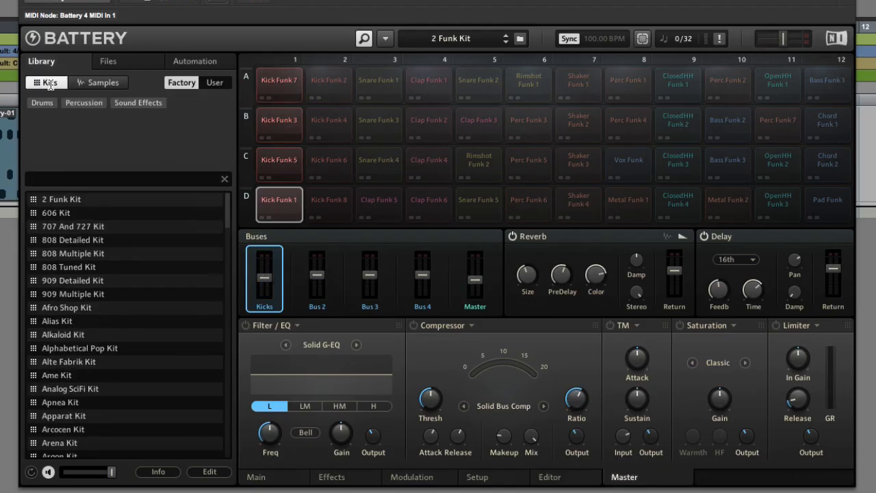
scroll(110, 269, down, 5)
scroll(110, 269, up, 5)
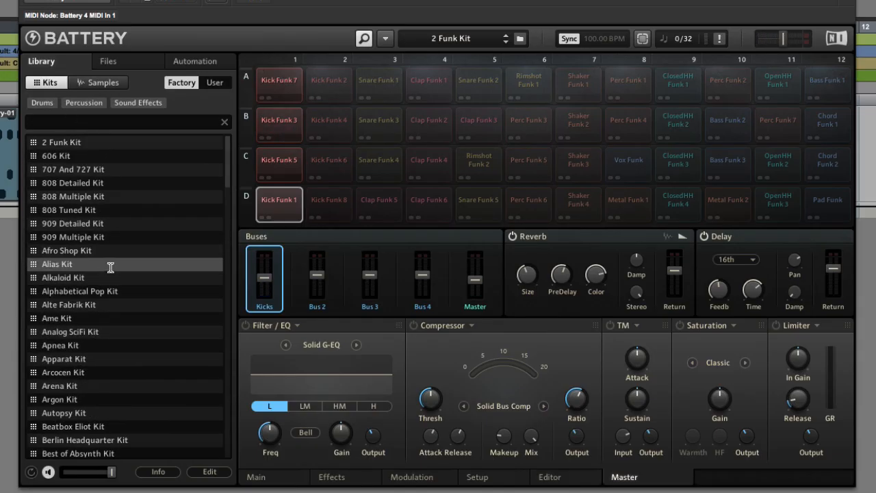
click(43, 102)
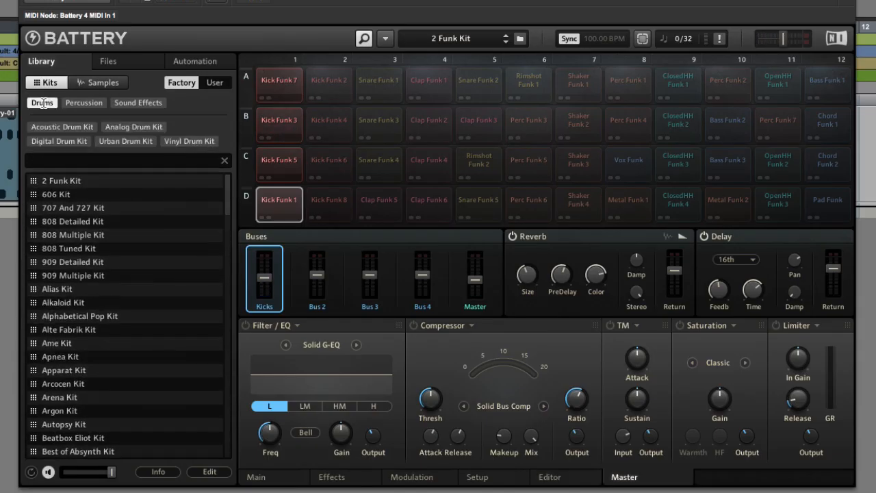
click(136, 126)
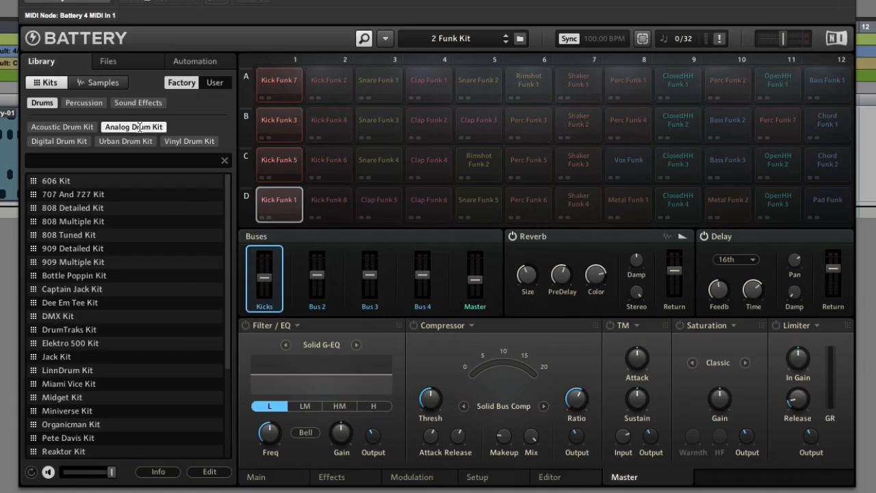
Step: Load and audition the DMX, Dee Em Tee, Jack, Miami Vice and Reaktor kits in turn
double_click(68, 315)
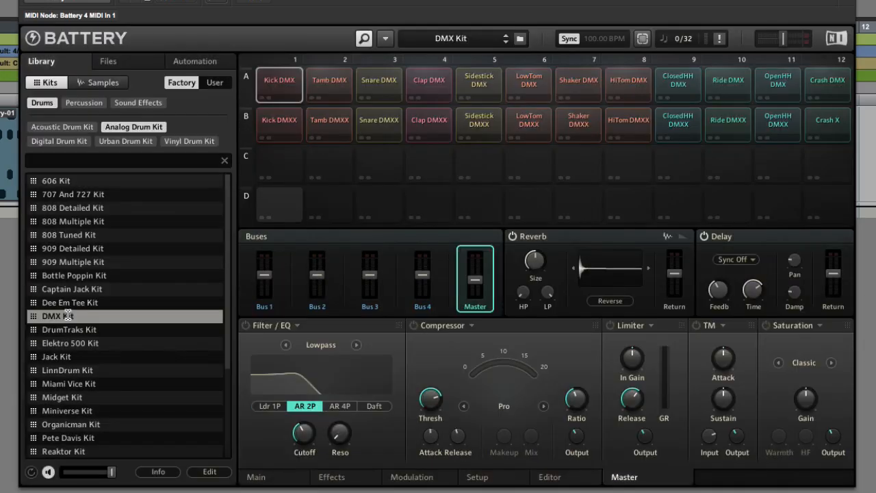
double_click(65, 301)
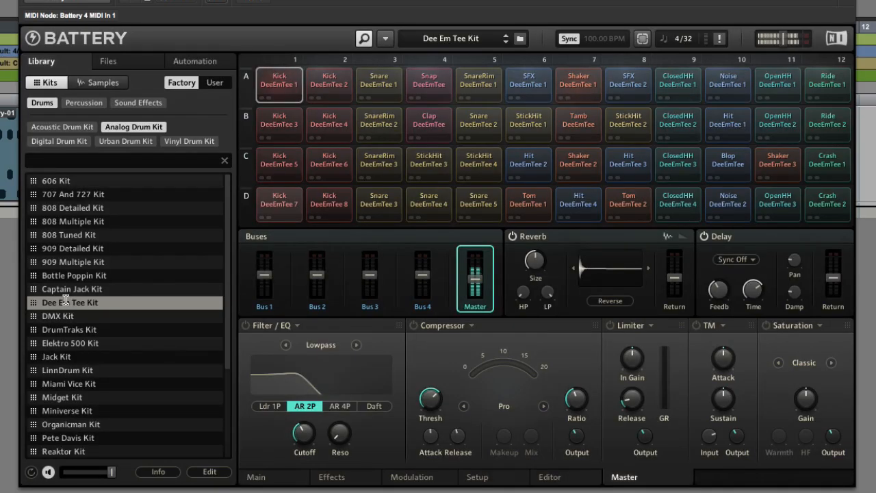
double_click(65, 355)
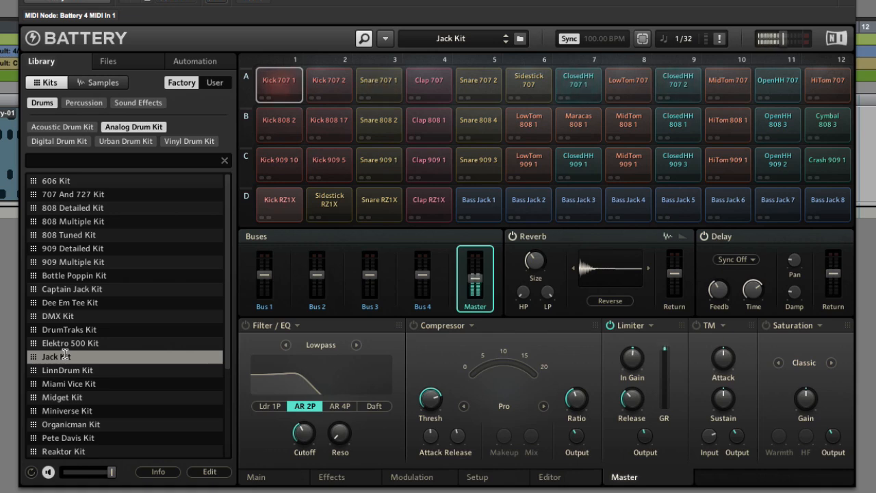
double_click(68, 382)
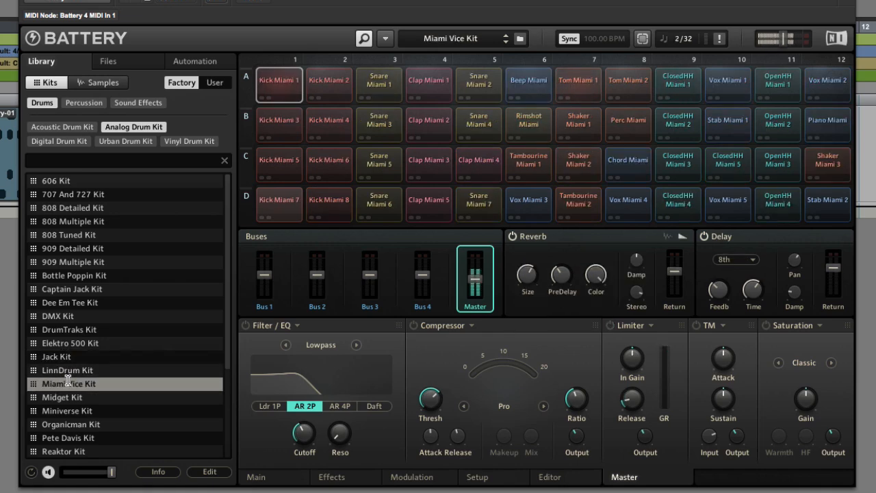
scroll(71, 355, down, 1)
scroll(70, 353, down, 1)
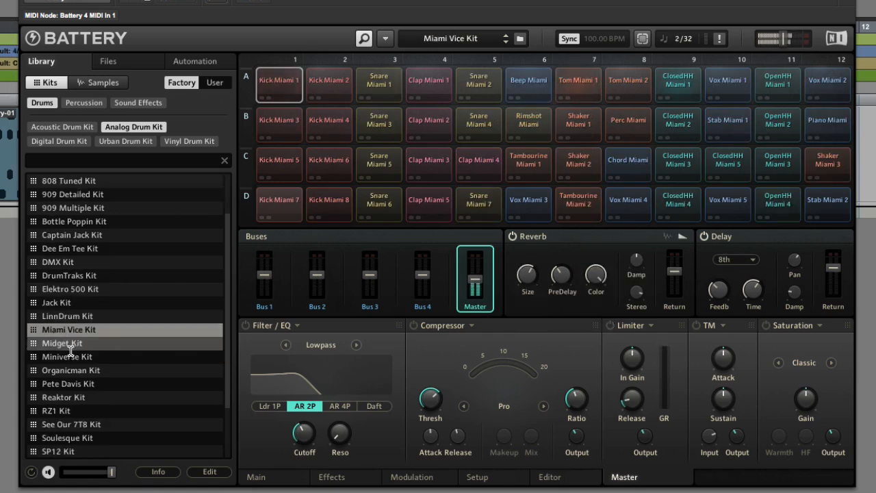
double_click(73, 397)
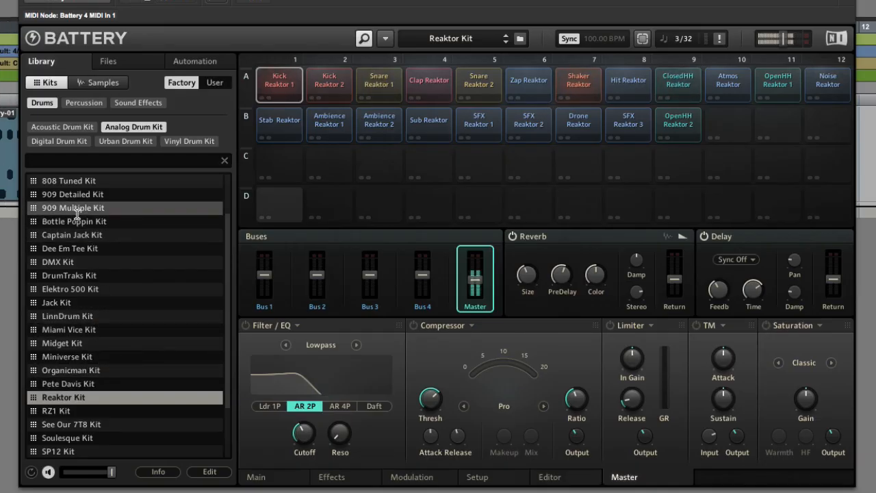
scroll(92, 208, up, 2)
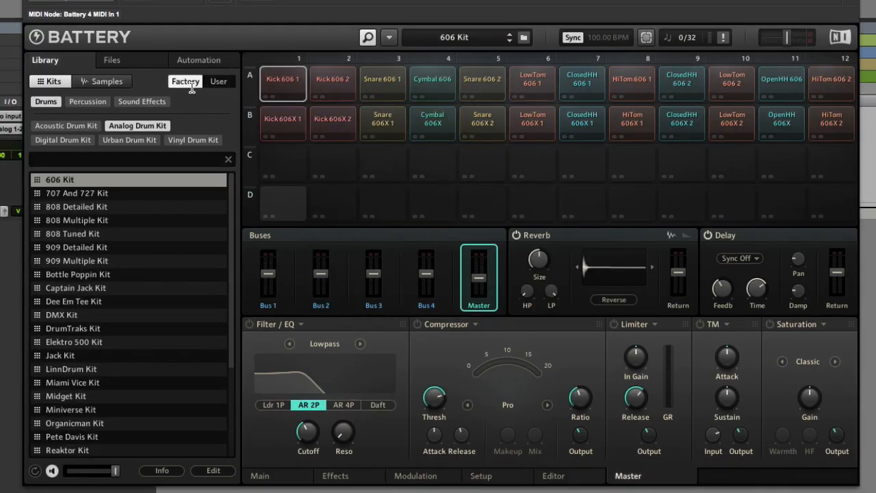
Step: Load the user kit MPC500 Hip Hop and lower the master level to -11.6 dB
click(216, 83)
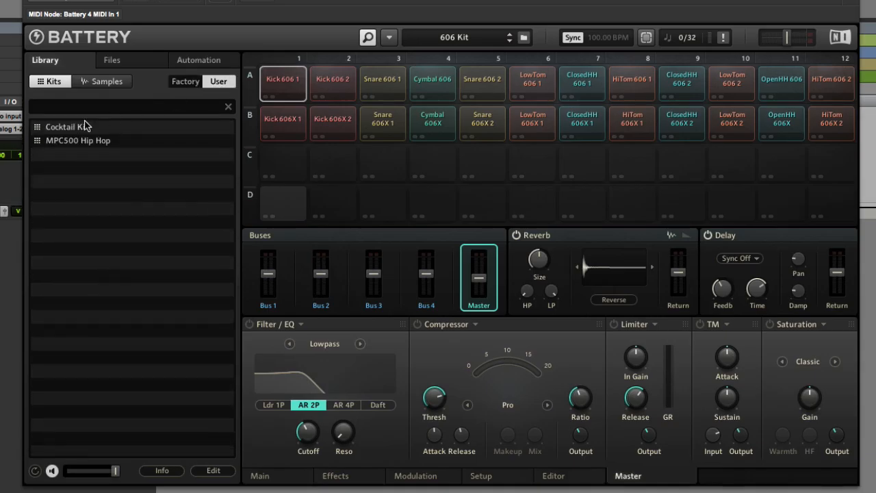
double_click(76, 141)
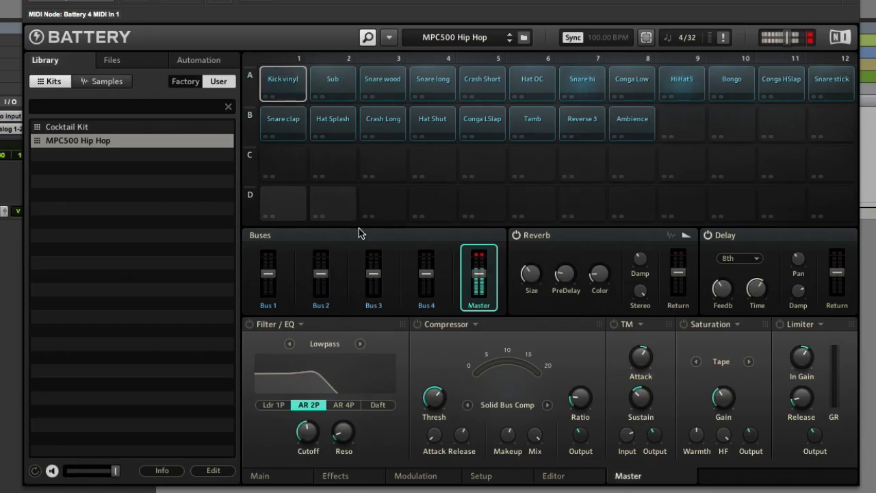
drag(478, 272, 480, 282)
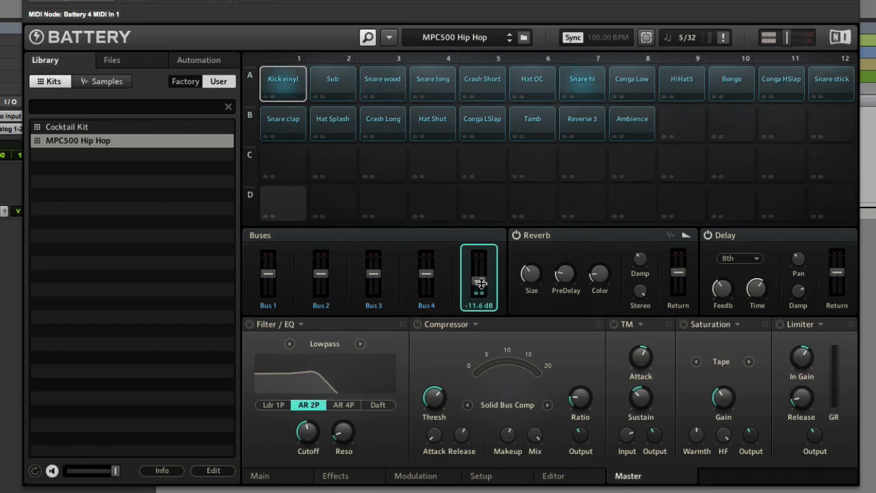
Step: Load the user's Cocktail Kit to inspect its cells and return to the MPC500 Hip Hop kit
double_click(139, 127)
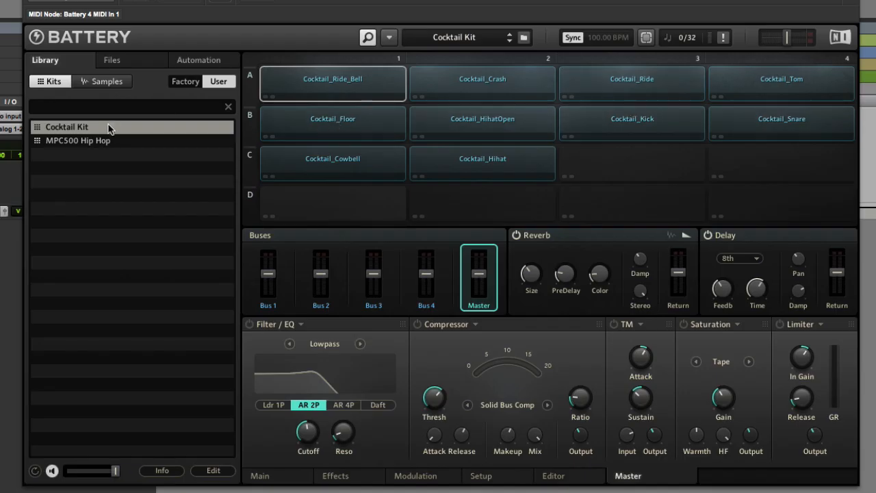
double_click(106, 141)
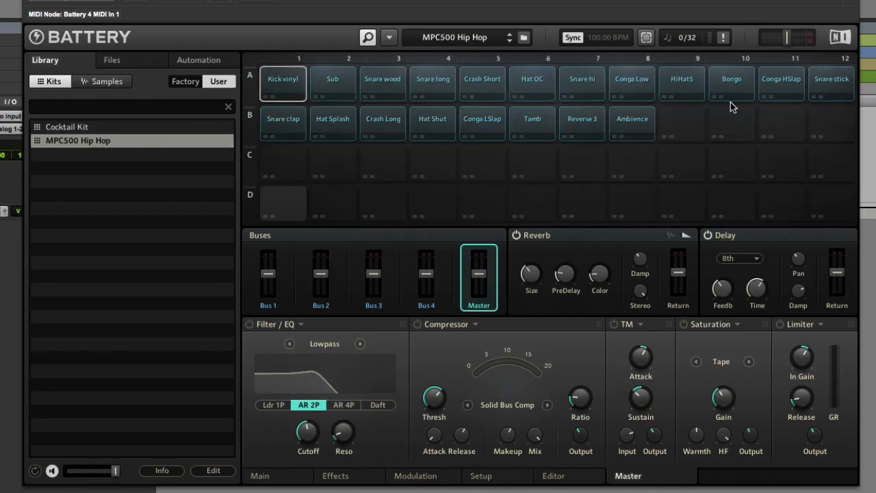
Step: Browse the disk files to the Drum Samples folder inside Samples
click(113, 62)
double_click(56, 147)
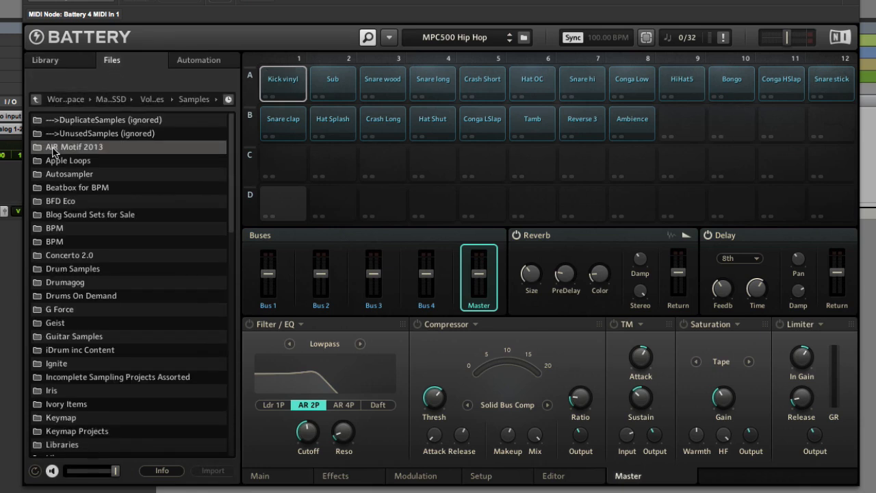
double_click(56, 269)
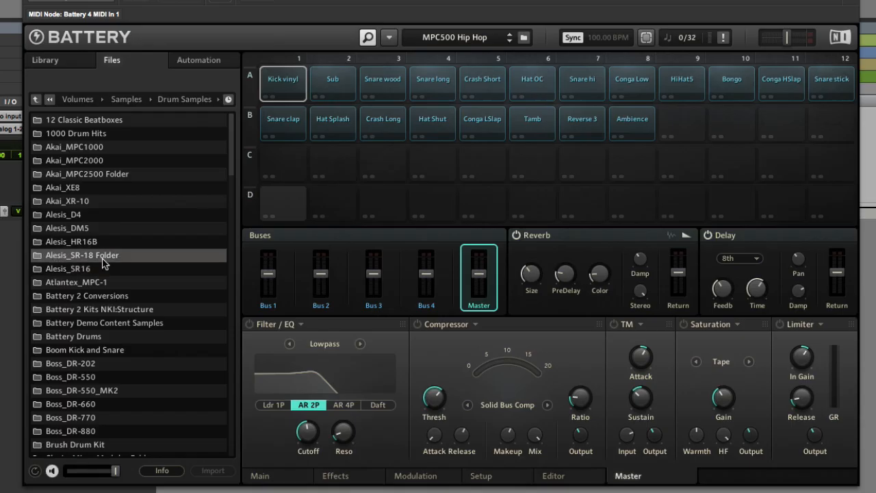
Step: Create a new empty kit in place of MPC500 Hip Hop
click(388, 37)
mouse_move(414, 54)
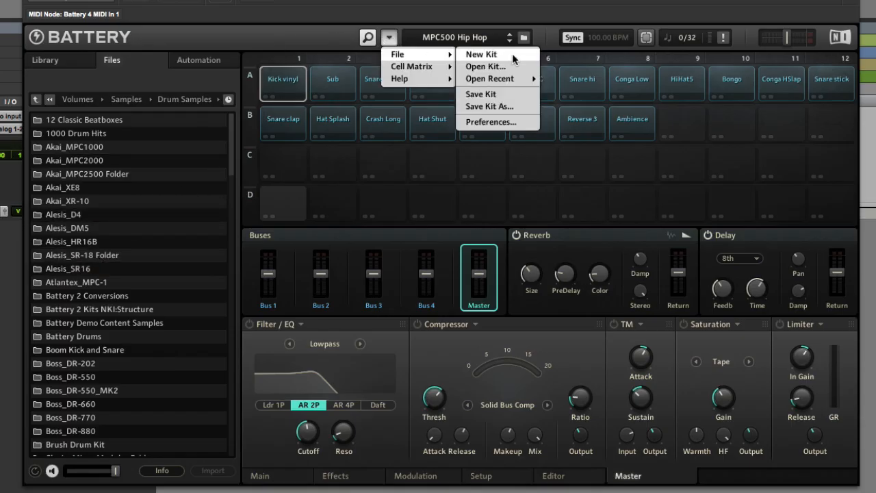
click(513, 55)
click(518, 158)
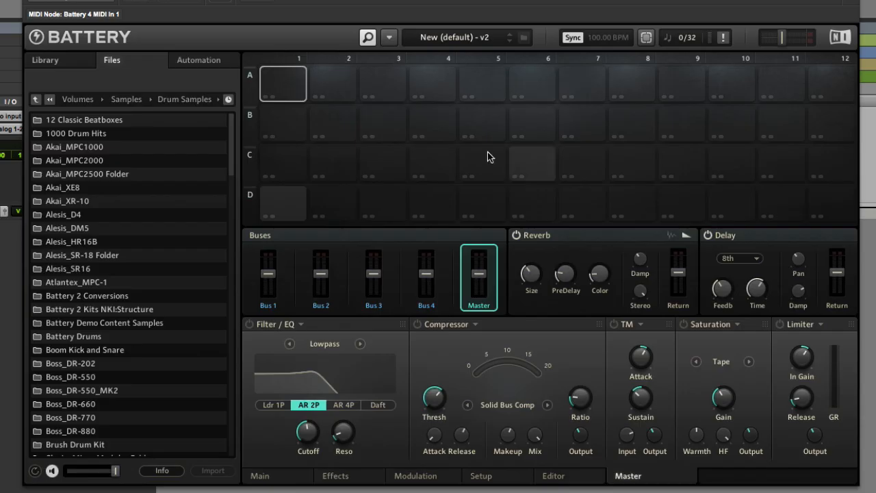
Step: Open the Alesis_SR16 folder and load the samples 001-HonstKik.wav to 023-HouseKik.wav into consecutive cells starting at C4
double_click(88, 271)
click(85, 123)
scroll(83, 361, down, 20)
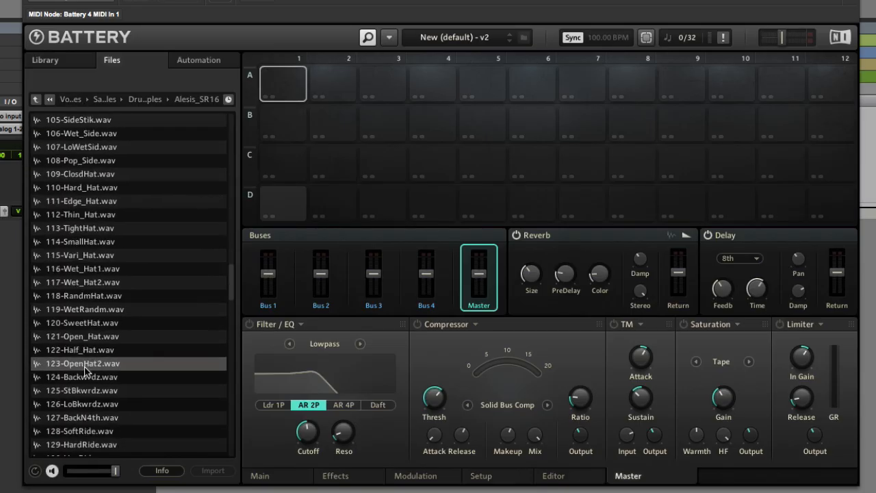
scroll(95, 399, up, 20)
scroll(96, 399, up, 5)
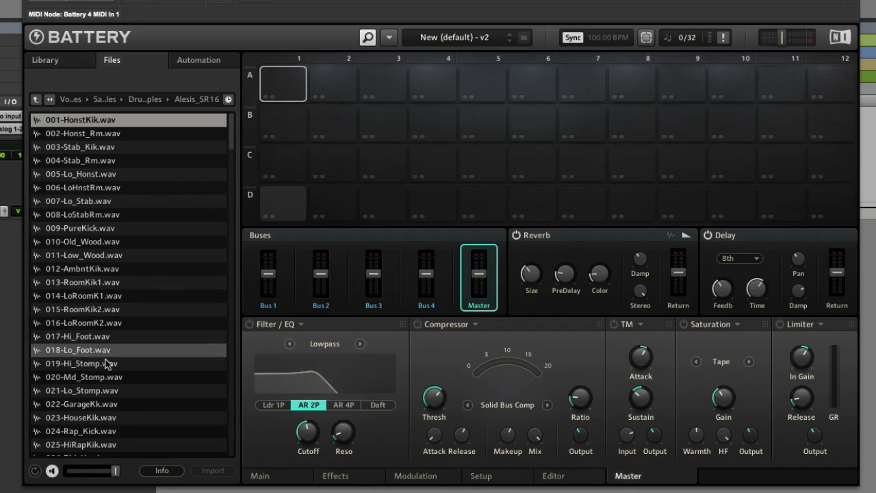
shift+click(102, 418)
drag(96, 405, 431, 161)
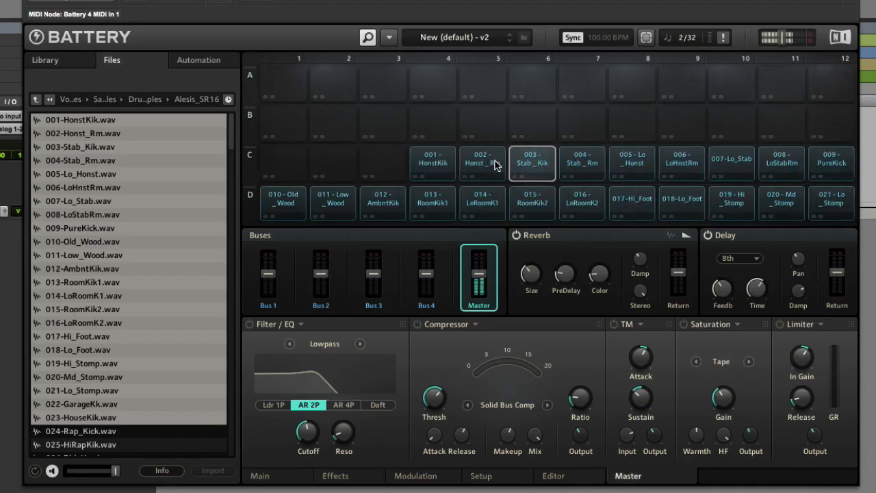
Step: Move the 001-HonstKik cell to A1, 002-Honst_Rm to A2 and 004-Stab_Rm to A3
click(286, 141)
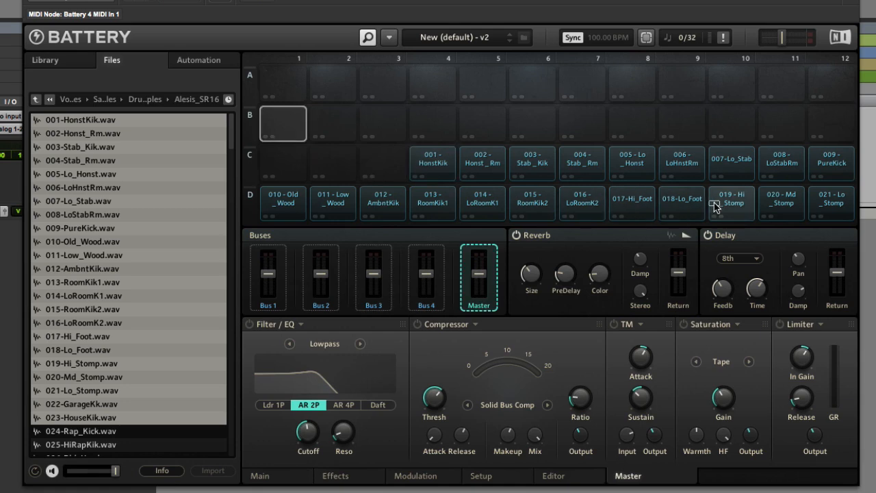
click(396, 139)
click(391, 157)
click(439, 164)
drag(441, 167, 305, 91)
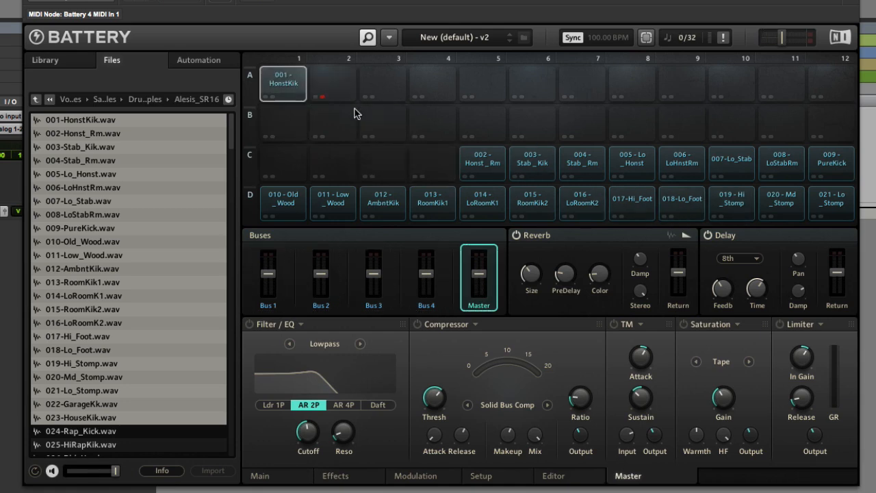
click(489, 169)
drag(490, 169, 333, 82)
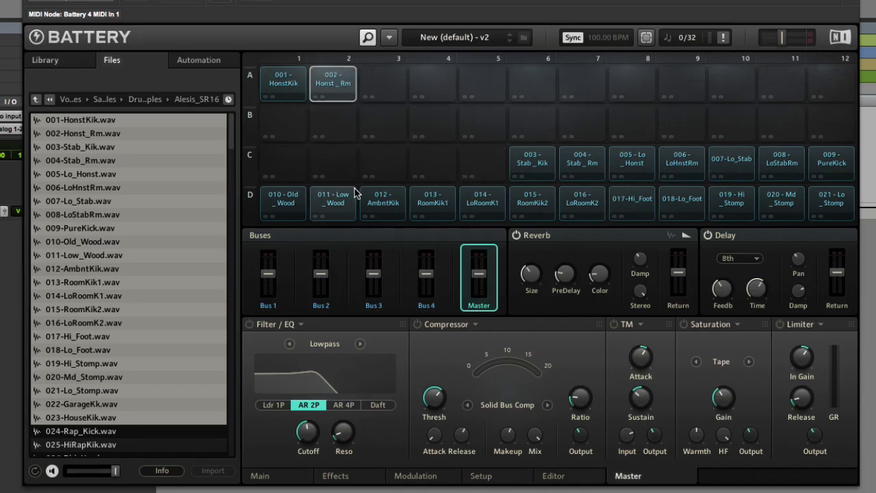
drag(582, 164, 381, 86)
Step: Select the 004-Stab_Rm cell and show its main sound settings
click(324, 88)
click(383, 91)
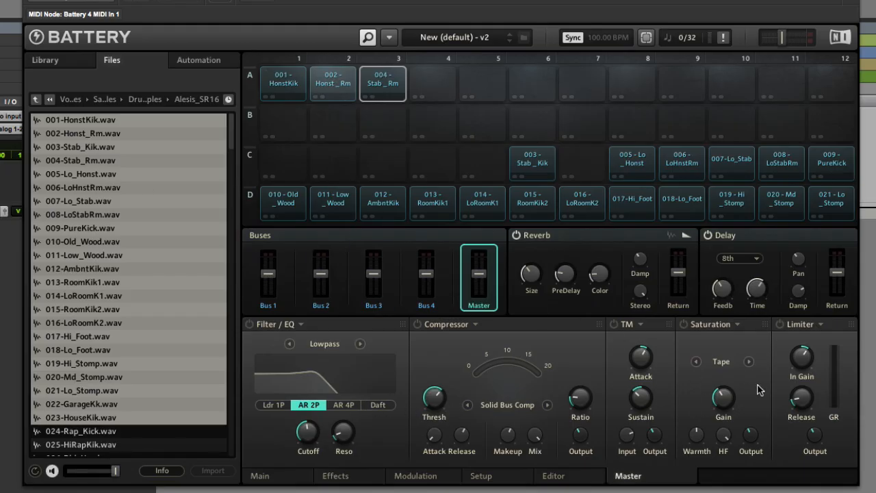
click(277, 479)
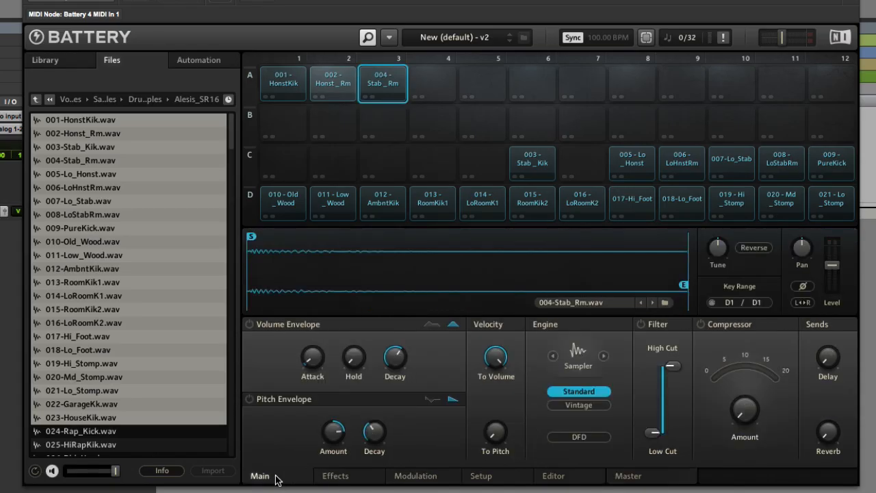